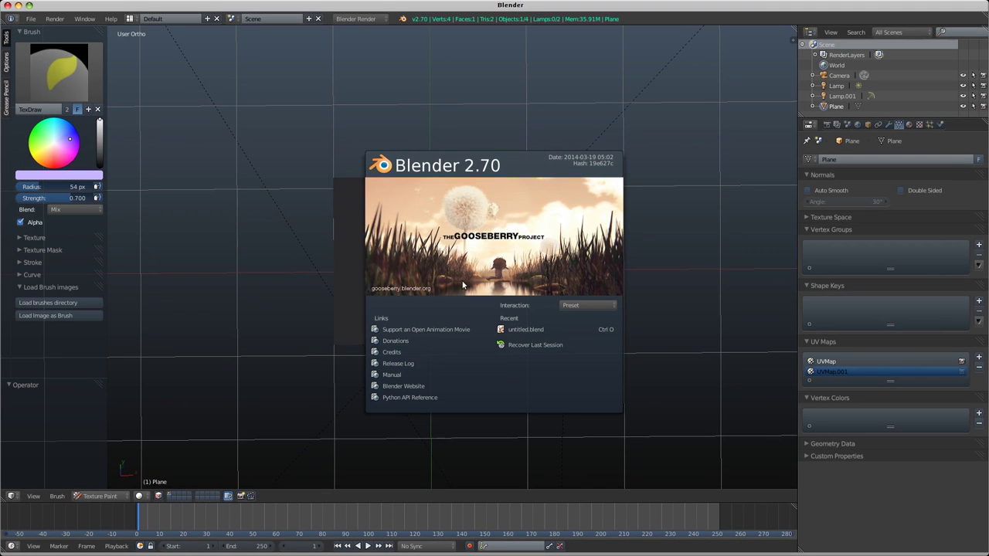
Try painting brush strokes across the plane with the TexDraw brush in Texture Paint mode
{"action": "left_click", "coordinate": [457, 38]}
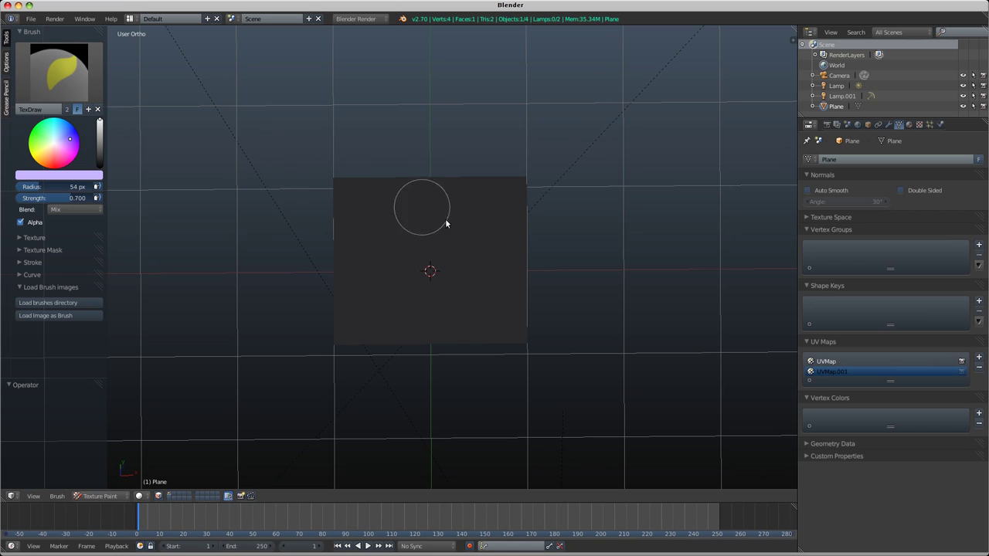
{"action": "left_click", "coordinate": [419, 196]}
{"action": "mouse_move", "coordinate": [420, 196]}
{"action": "left_mouse_down"}
{"action": "mouse_move", "coordinate": [496, 287]}
{"action": "mouse_move", "coordinate": [432, 283]}
{"action": "mouse_move", "coordinate": [353, 198]}
{"action": "mouse_move", "coordinate": [425, 297]}
{"action": "left_mouse_up"}
{"action": "left_click_drag", "start_coordinate": [359, 245], "coordinate": [382, 344]}
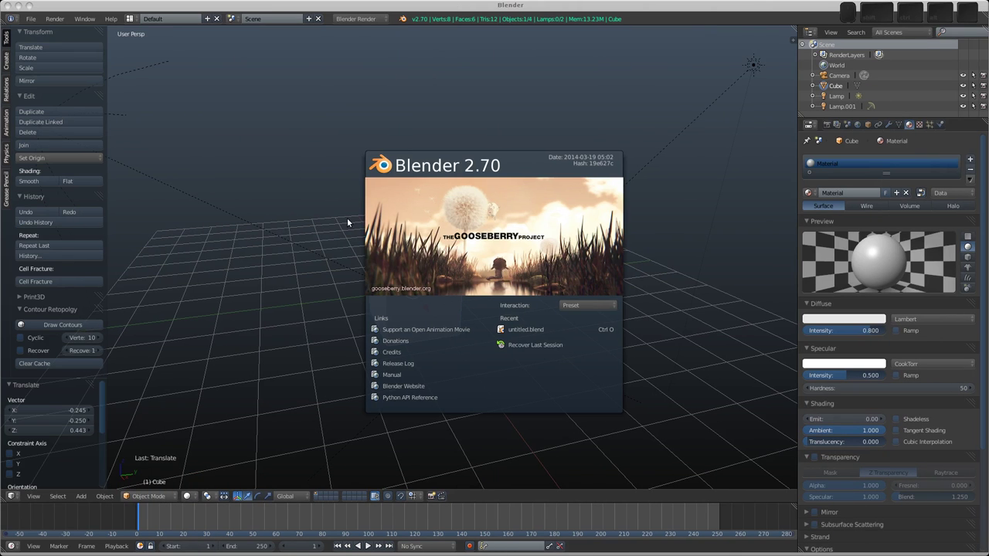
Dismiss the splash screen and delete the default cube from the scene
{"action": "left_click", "coordinate": [348, 223]}
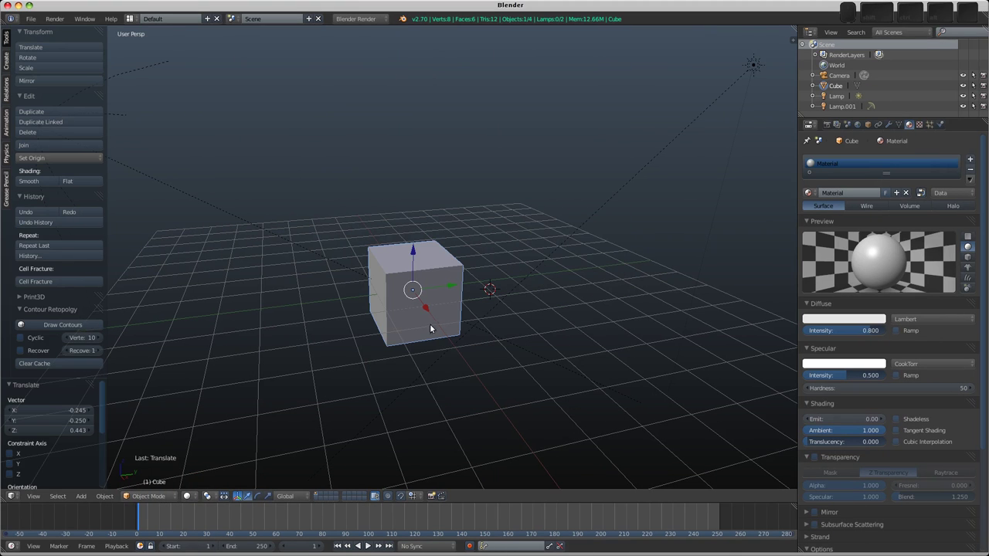
{"action": "middle_click_drag", "start_coordinate": [430, 328], "coordinate": [441, 308], "text": "shift"}
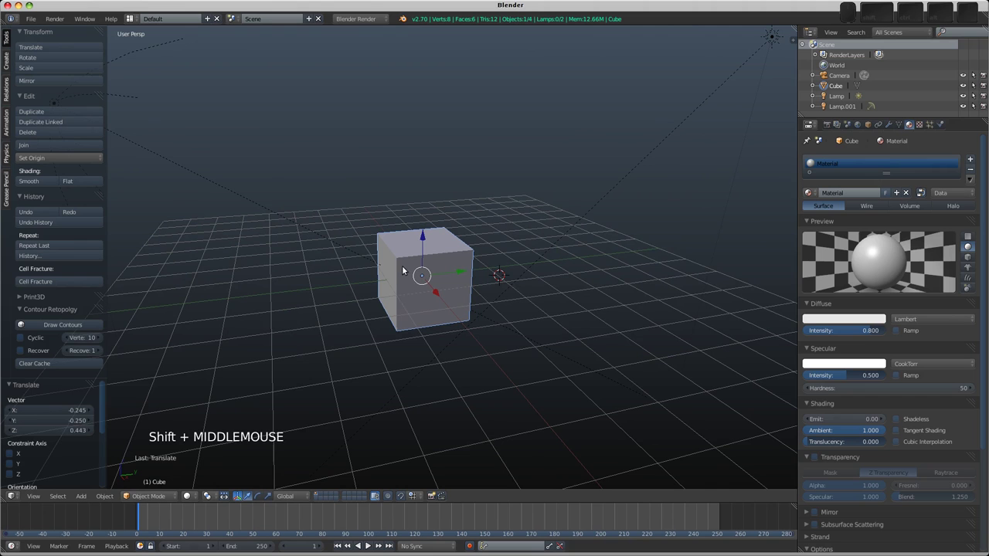
{"action": "middle_click_drag", "start_coordinate": [480, 271], "coordinate": [477, 265]}
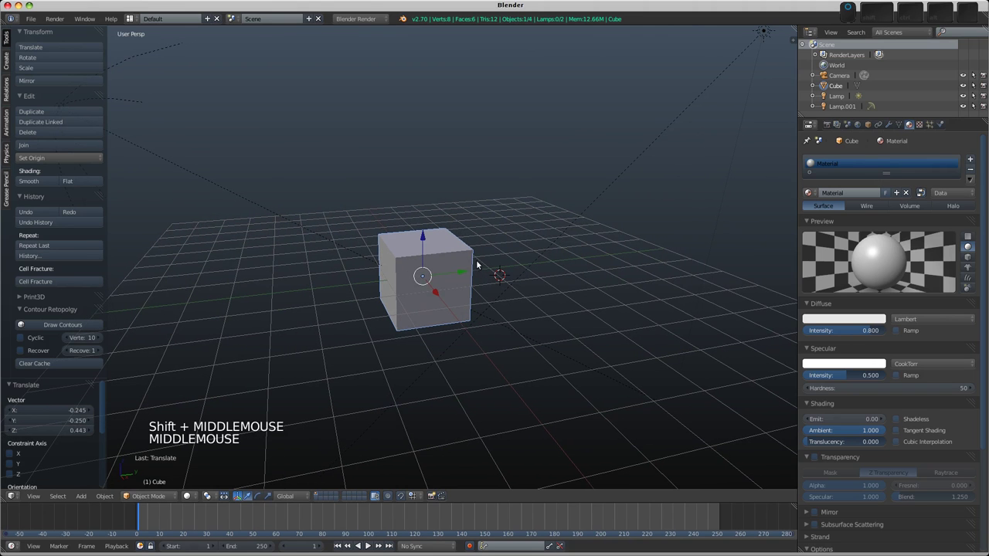
{"action": "key", "text": "x"}
{"action": "left_click", "coordinate": [430, 262]}
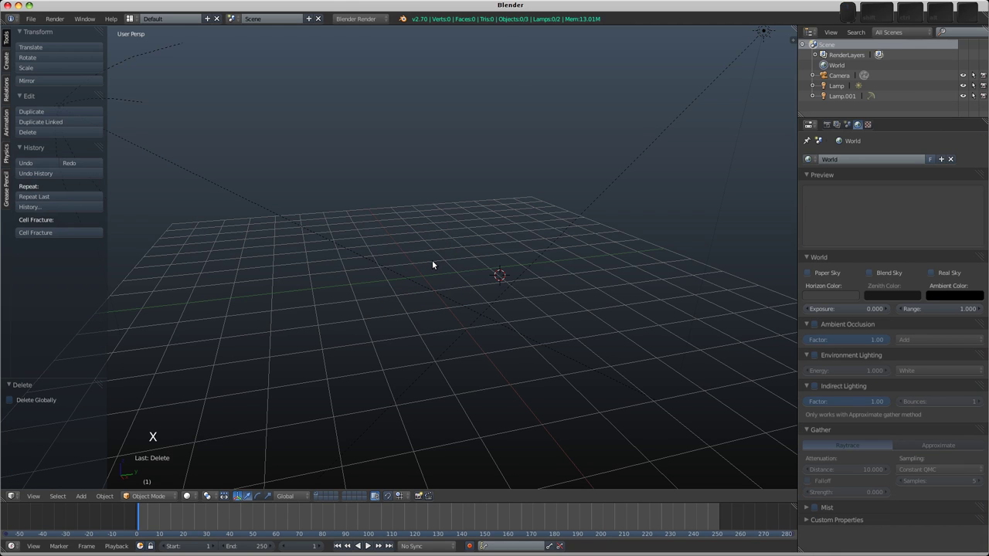
Reset the 3D cursor to the world origin and add a Monkey mesh there
{"action": "key", "text": "shift"}
{"action": "key", "text": "shift+c"}
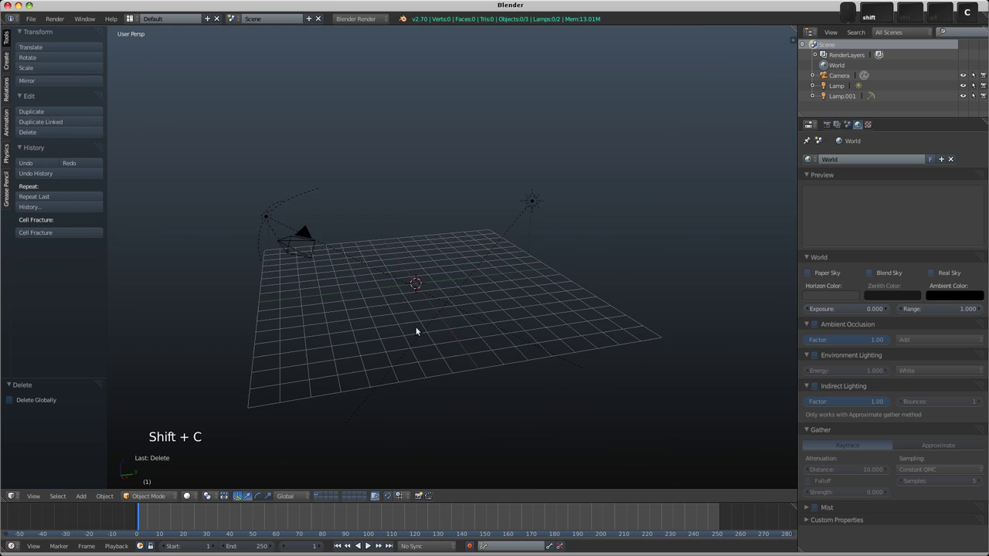
{"action": "scroll", "coordinate": [413, 290], "scroll_direction": "up", "scroll_amount": 6}
{"action": "key", "text": "shift+a"}
{"action": "mouse_move", "coordinate": [419, 275]}
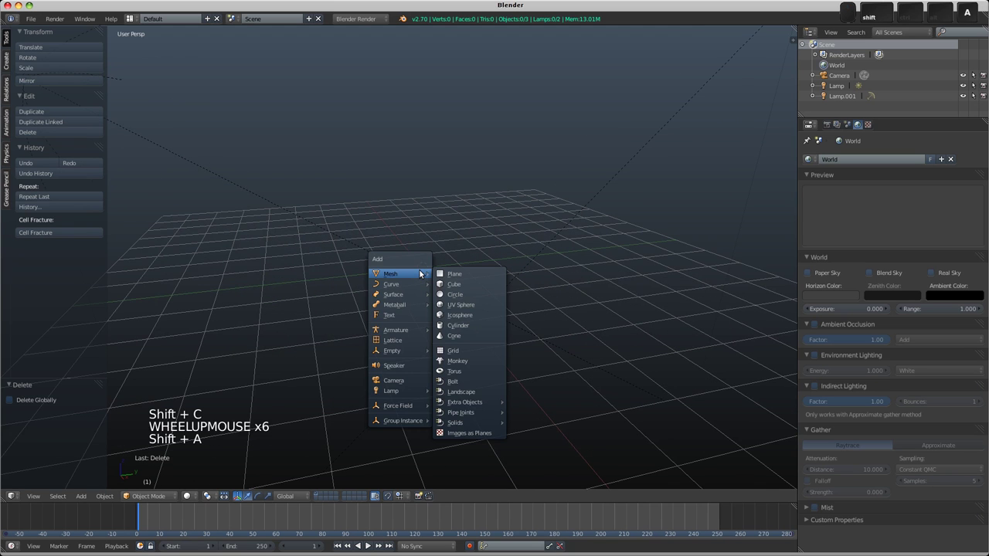
{"action": "left_click", "coordinate": [462, 361]}
{"action": "middle_click_drag", "start_coordinate": [439, 307], "coordinate": [441, 310]}
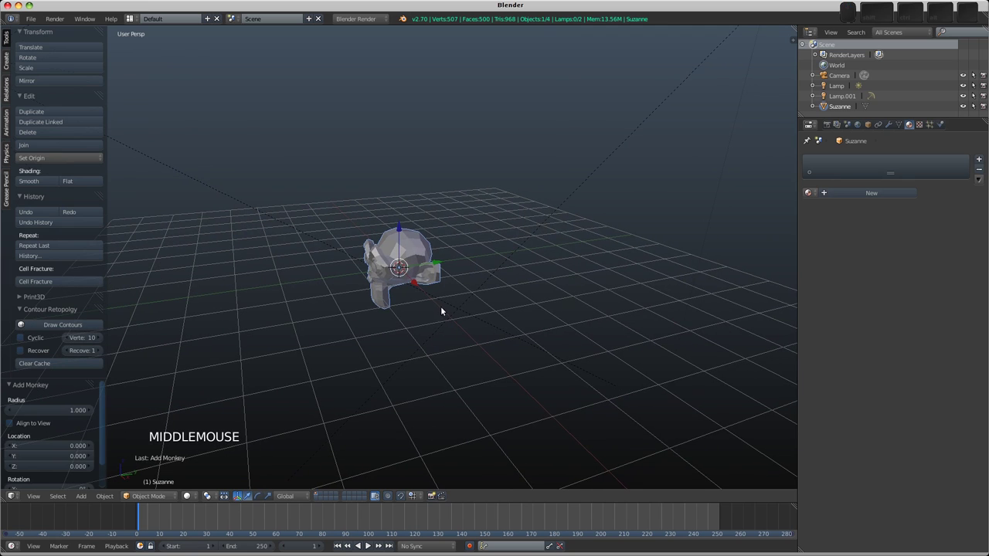
Add a Subdivision Surface modifier to the monkey with the View subdivisions set to 2
{"action": "left_click", "coordinate": [888, 124]}
{"action": "left_click", "coordinate": [860, 159]}
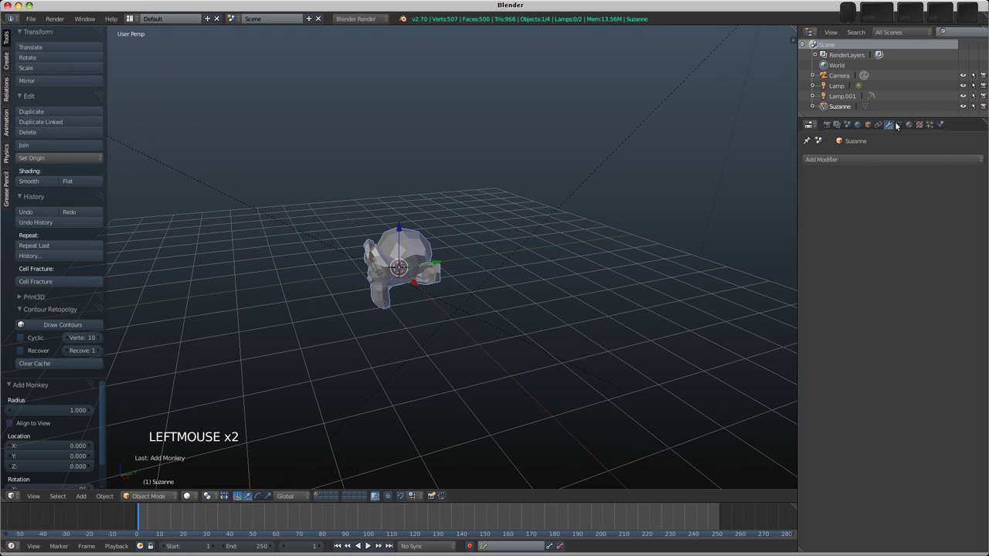
{"action": "left_click", "coordinate": [874, 159]}
{"action": "left_click", "coordinate": [767, 330]}
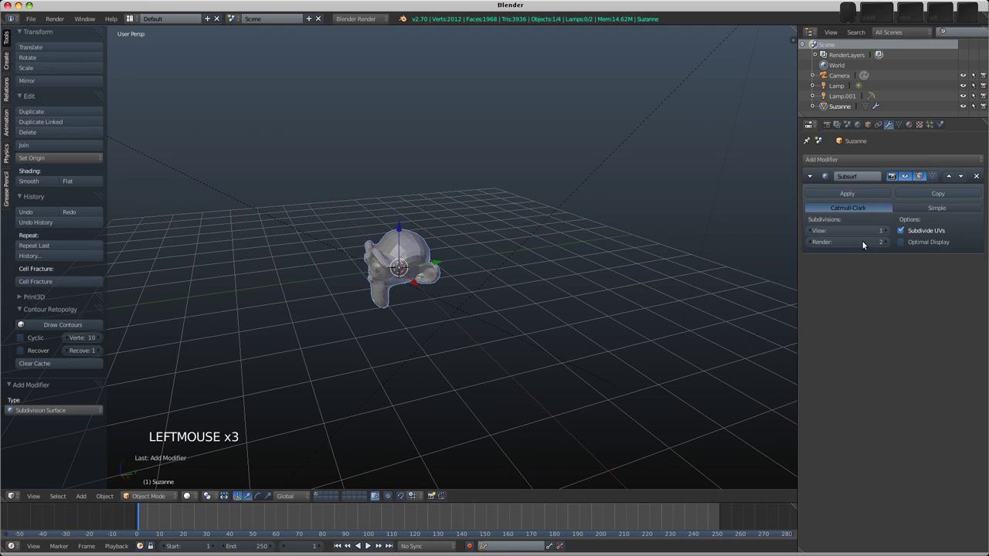
{"action": "left_click", "coordinate": [886, 231]}
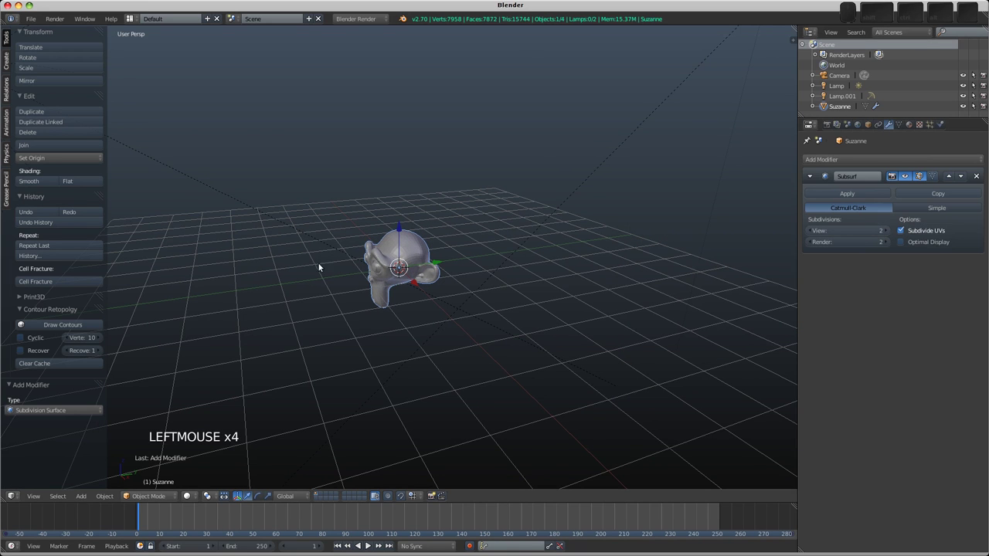
Apply smooth shading to the monkey and frame its face in the view
{"action": "left_click", "coordinate": [31, 182]}
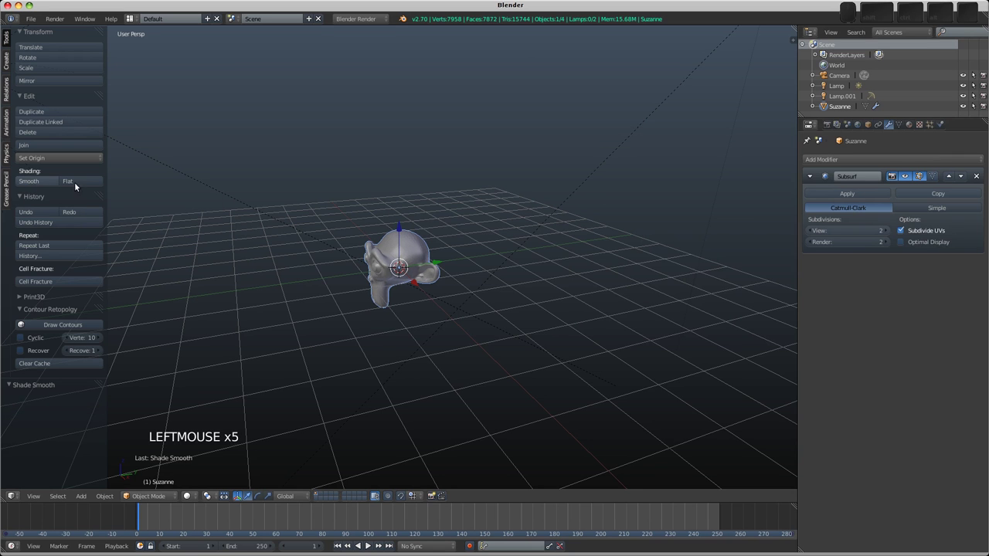
{"action": "scroll", "coordinate": [390, 293], "scroll_direction": "up", "scroll_amount": 5}
{"action": "middle_click_drag", "start_coordinate": [390, 292], "coordinate": [282, 332]}
{"action": "scroll", "coordinate": [362, 288], "scroll_direction": "down", "scroll_amount": 2}
{"action": "middle_click_drag", "start_coordinate": [362, 284], "coordinate": [352, 289], "text": "shift"}
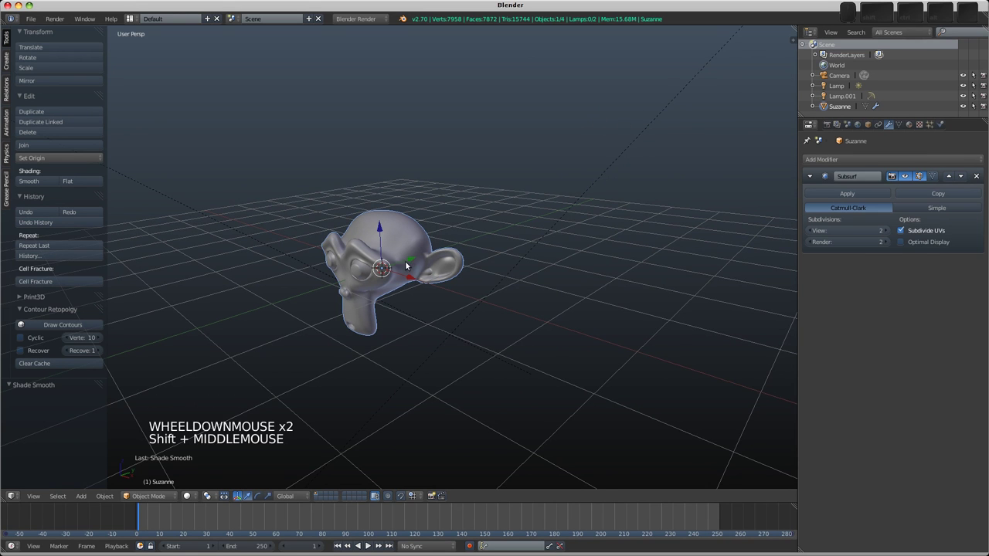
{"action": "middle_click_drag", "start_coordinate": [407, 262], "coordinate": [380, 257]}
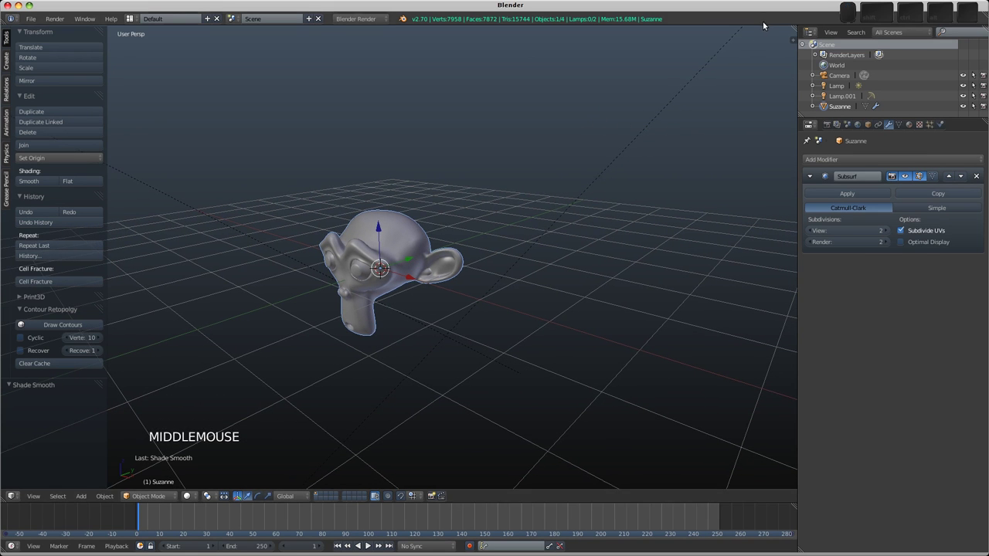
Split the 3D viewport into two side-by-side areas and make the new one a UV/Image Editor
{"action": "left_click_drag", "start_coordinate": [791, 30], "coordinate": [441, 46]}
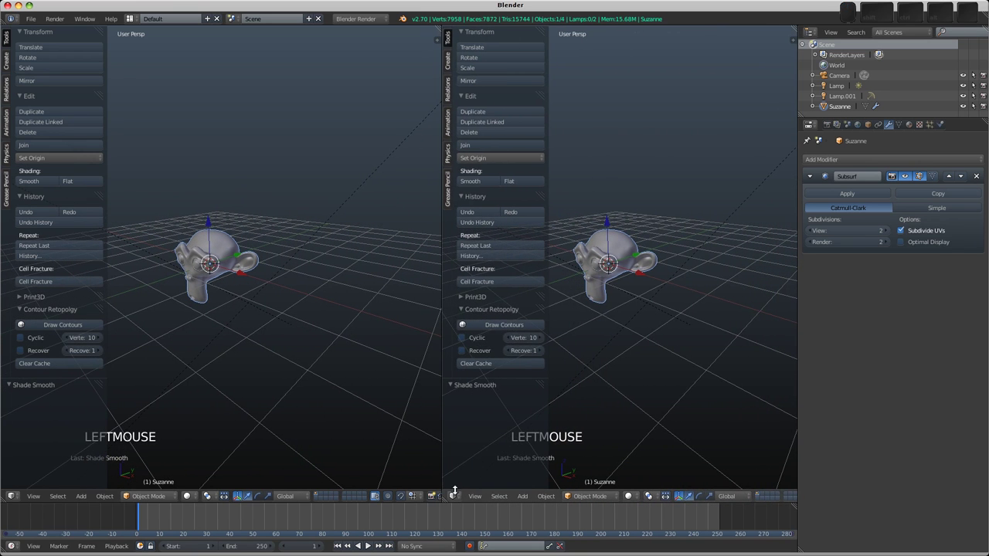
{"action": "left_click", "coordinate": [454, 496]}
{"action": "left_click", "coordinate": [487, 416]}
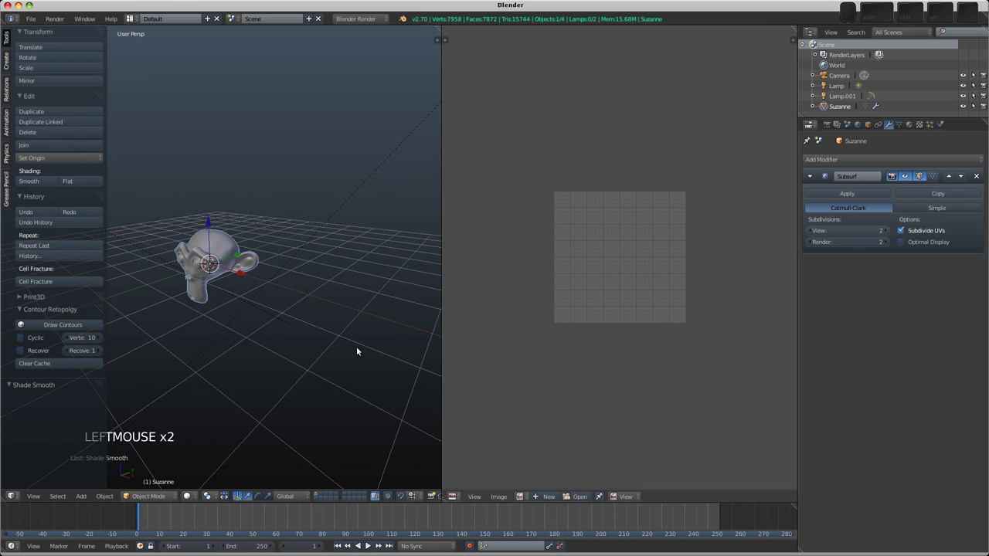
{"action": "middle_click_drag", "start_coordinate": [219, 280], "coordinate": [290, 305], "text": "shift"}
{"action": "scroll", "coordinate": [272, 275], "scroll_direction": "up", "scroll_amount": 3}
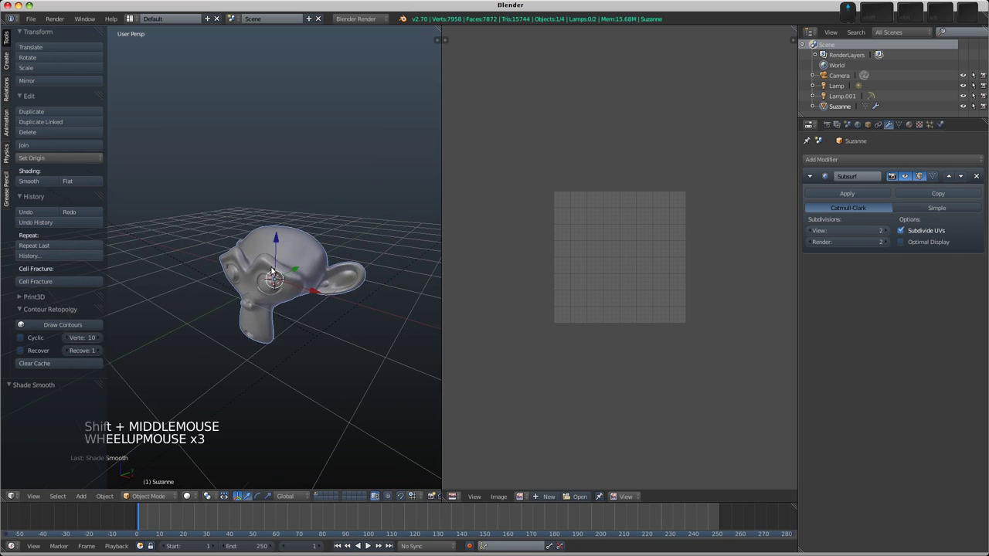
Unwrap the whole monkey mesh in Edit Mode using Smart UV Project with angle limit 66 and island margin 0
{"action": "key", "text": "Tab"}
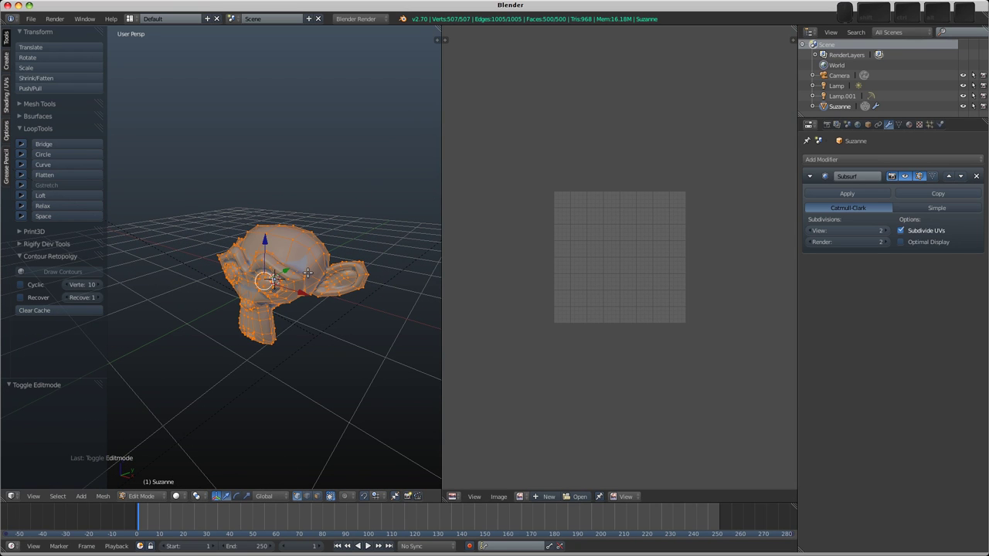
{"action": "key", "text": "u"}
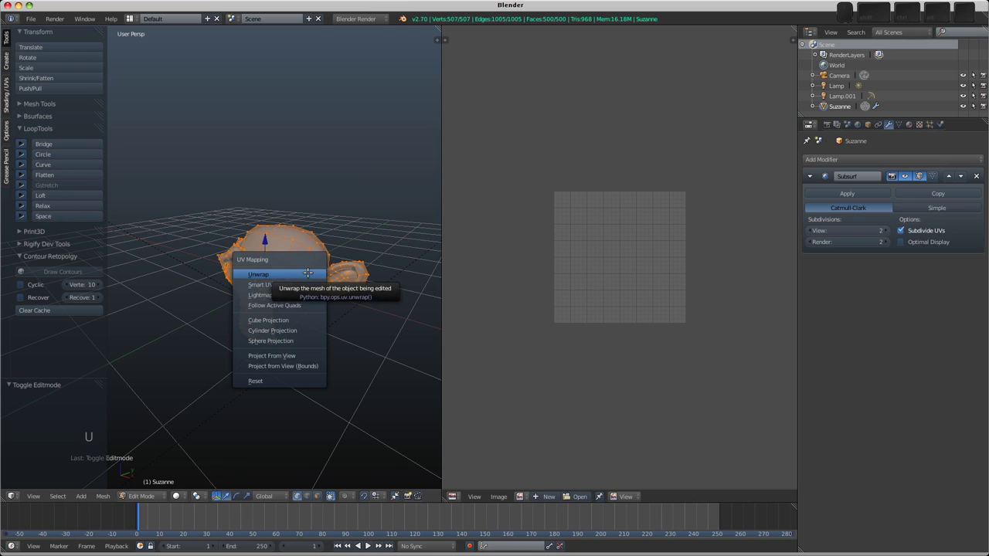
{"action": "left_click", "coordinate": [298, 286]}
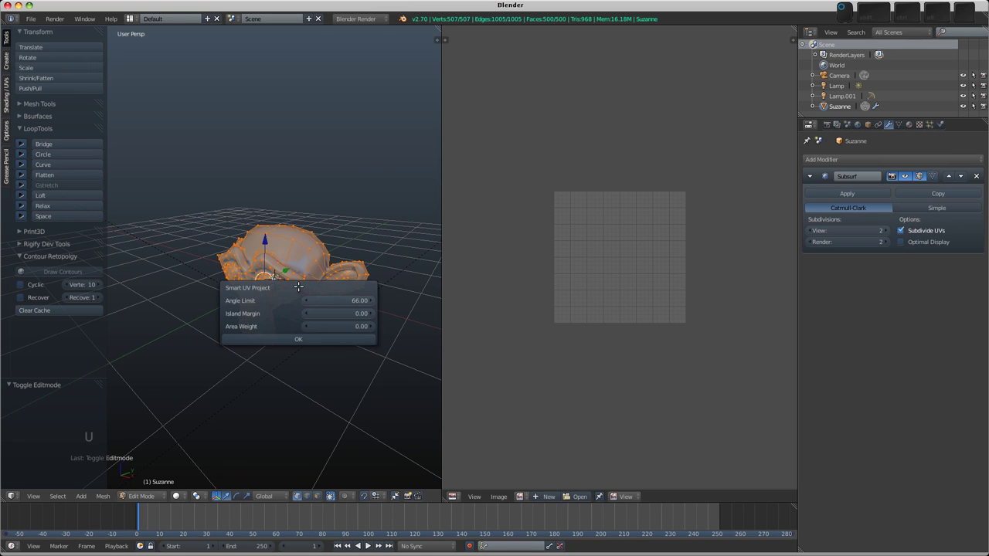
{"action": "left_click", "coordinate": [295, 340]}
{"action": "scroll", "coordinate": [620, 260], "scroll_direction": "up", "scroll_amount": 4}
{"action": "middle_click_drag", "start_coordinate": [620, 260], "coordinate": [601, 282]}
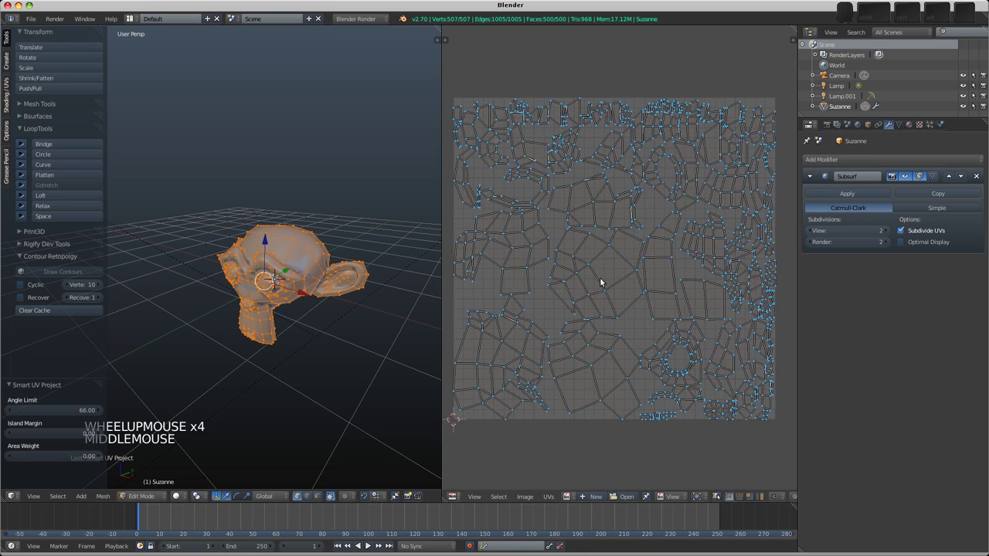
{"action": "scroll", "coordinate": [569, 305], "scroll_direction": "down", "scroll_amount": 1}
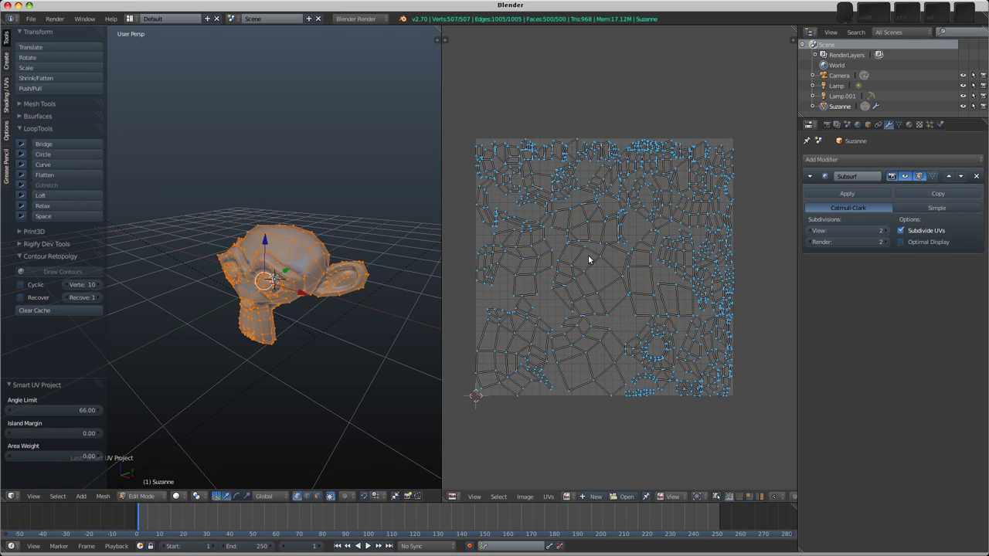
Create a new blank black 1024 × 1024 px image named Bake for the monkey's UV layout
{"action": "left_click", "coordinate": [591, 498]}
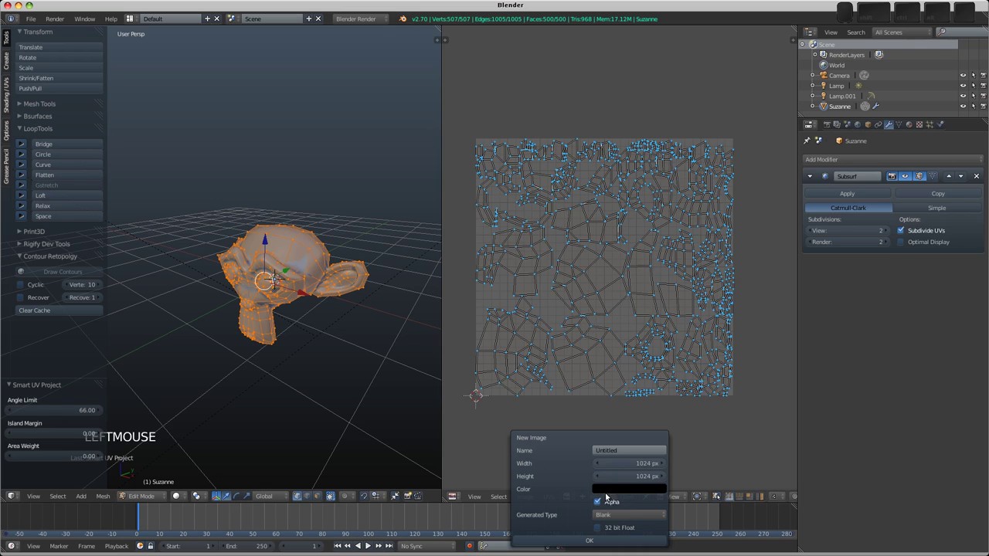
{"action": "left_click", "coordinate": [633, 453]}
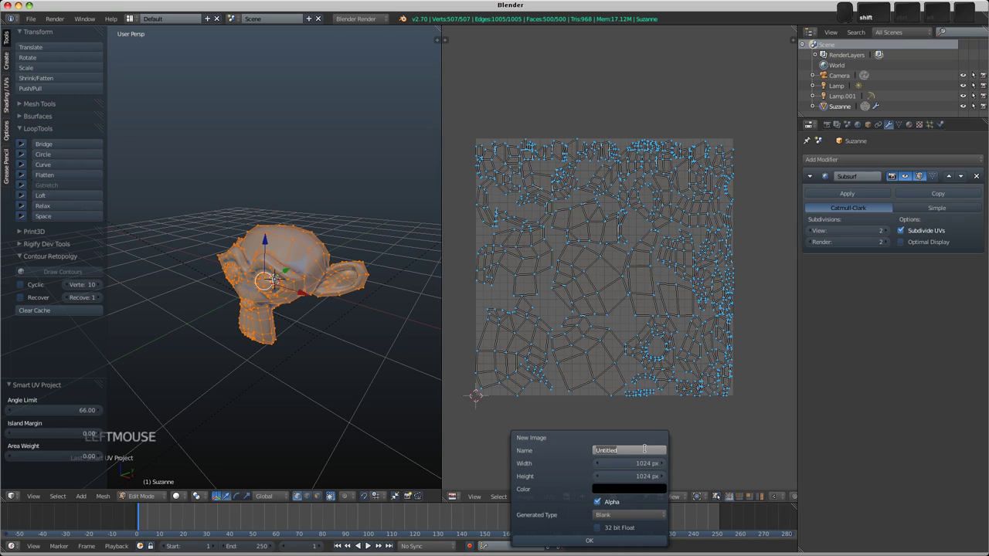
{"action": "type", "text": "B"}
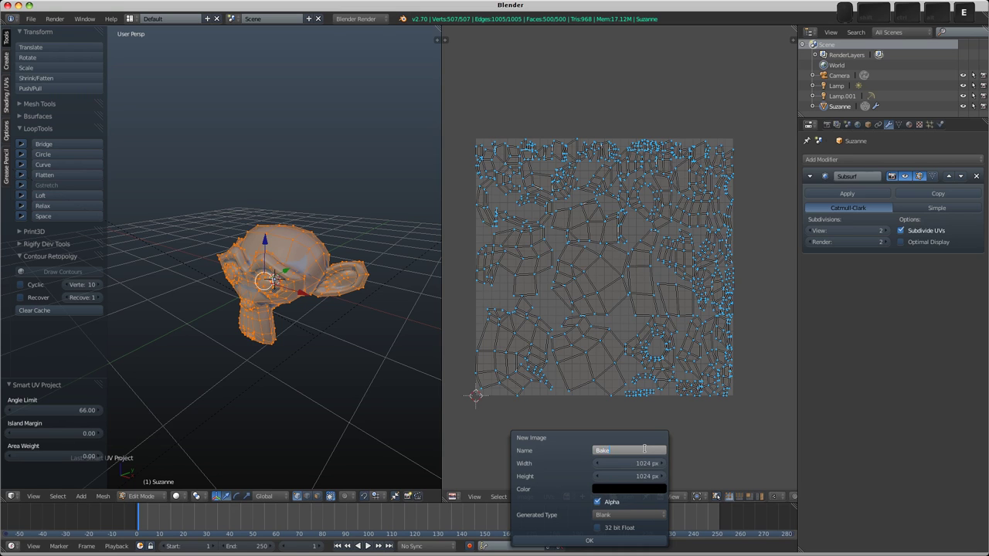
{"action": "type", "text": "ake"}
{"action": "key", "text": "Return"}
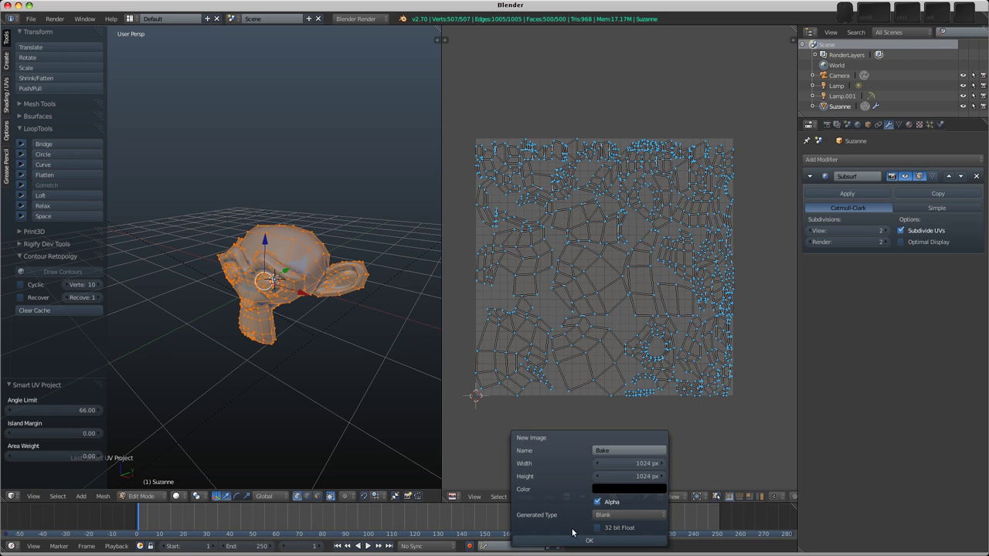
{"action": "left_click", "coordinate": [580, 539]}
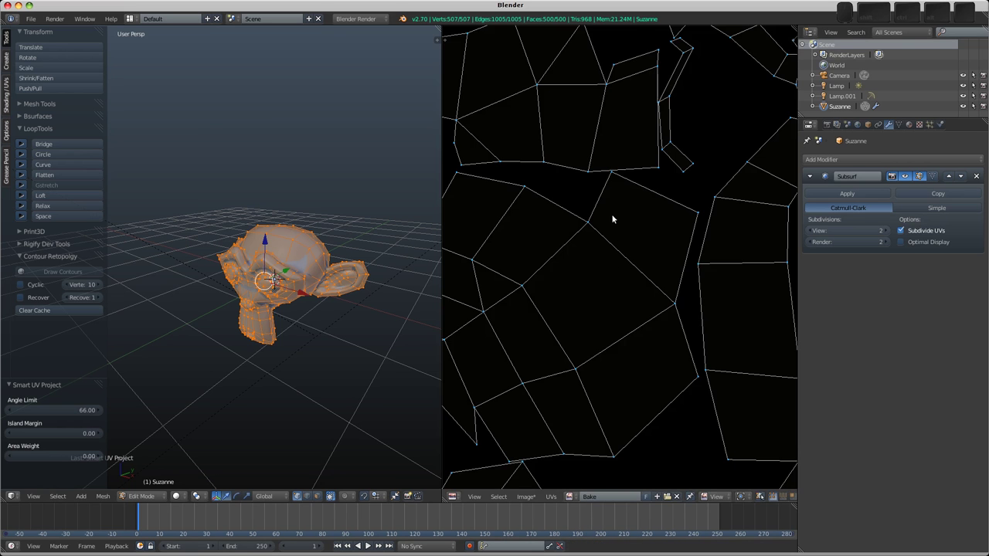
{"action": "scroll", "coordinate": [612, 220], "scroll_direction": "down", "scroll_amount": 6}
{"action": "scroll", "coordinate": [613, 220], "scroll_direction": "up", "scroll_amount": 1}
{"action": "middle_click", "coordinate": [317, 311], "text": "shift"}
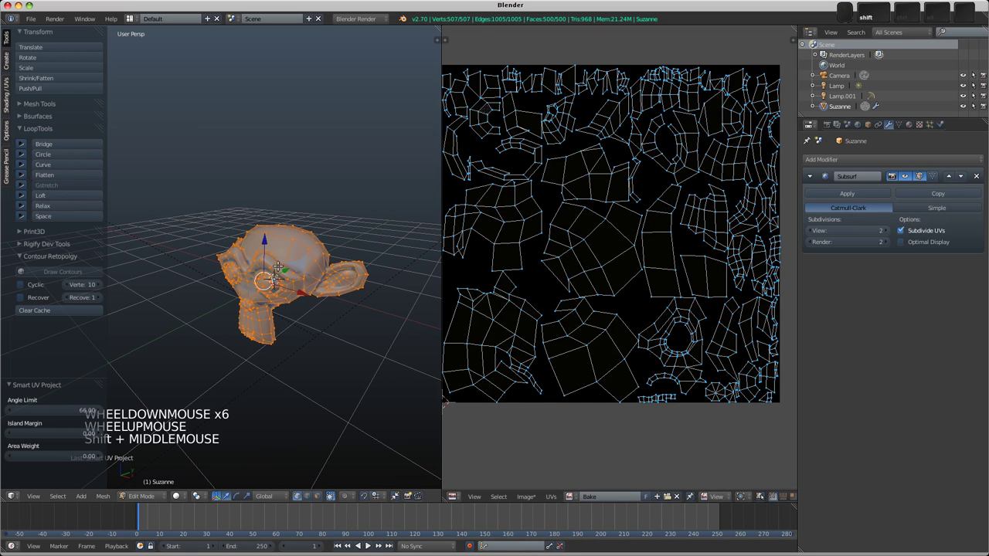
Leave Edit Mode, preview the Bake image on the monkey with Textured shading, and return to Solid shading
{"action": "key", "text": "Tab"}
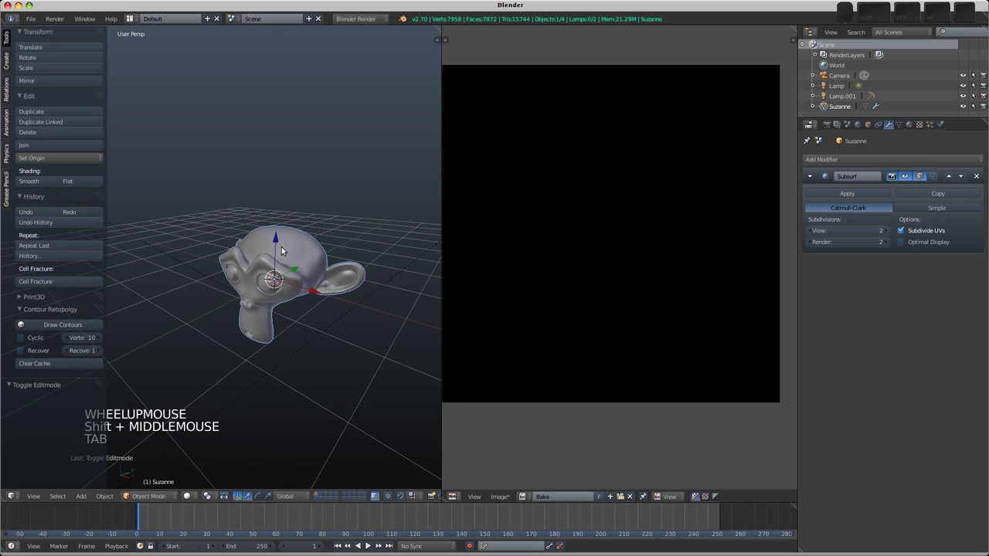
{"action": "key", "text": "alt+z"}
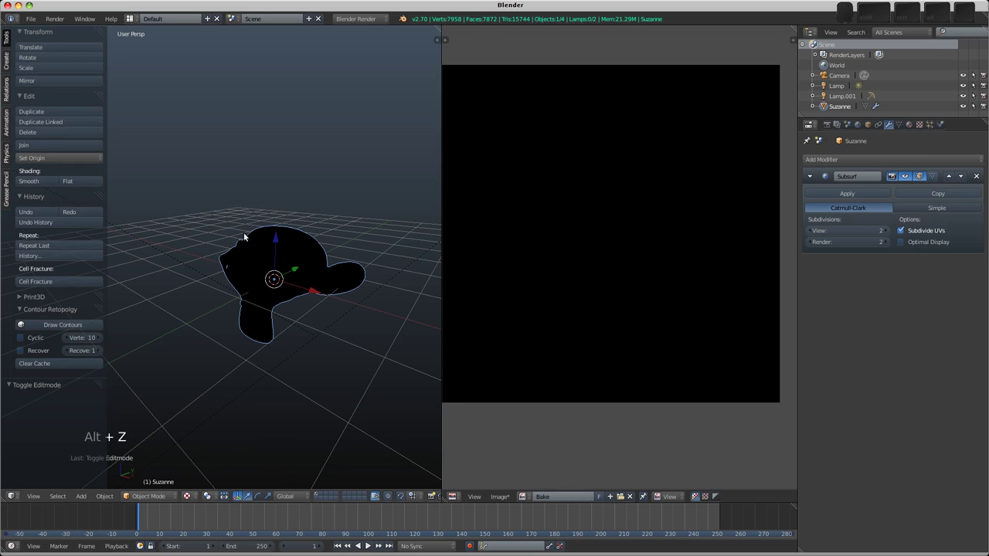
{"action": "left_click", "coordinate": [188, 496]}
{"action": "key", "text": "alt+z"}
Review the monkey's UV layout over the Bake image in Edit Mode and return to Object Mode
{"action": "key", "text": "Tab"}
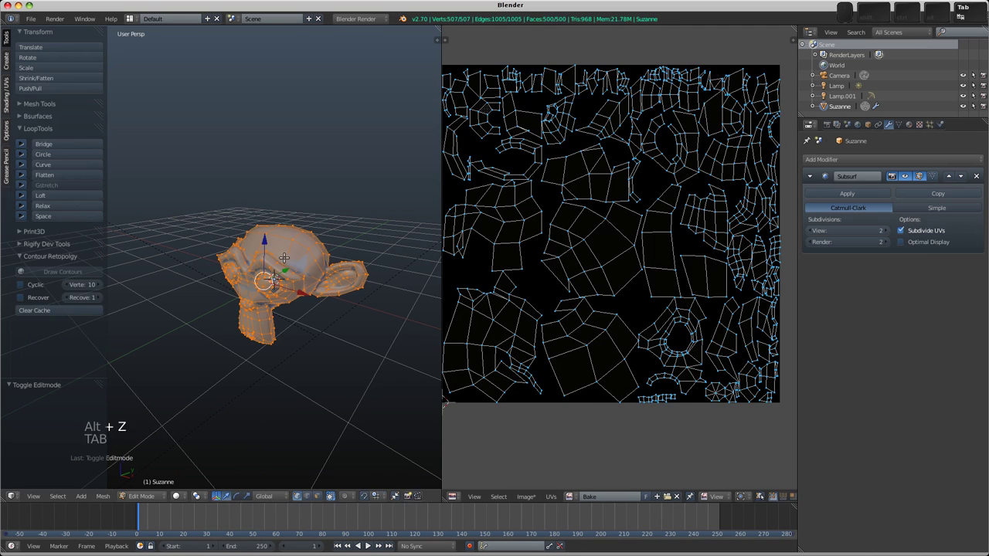
{"action": "middle_click_drag", "start_coordinate": [563, 180], "coordinate": [571, 191]}
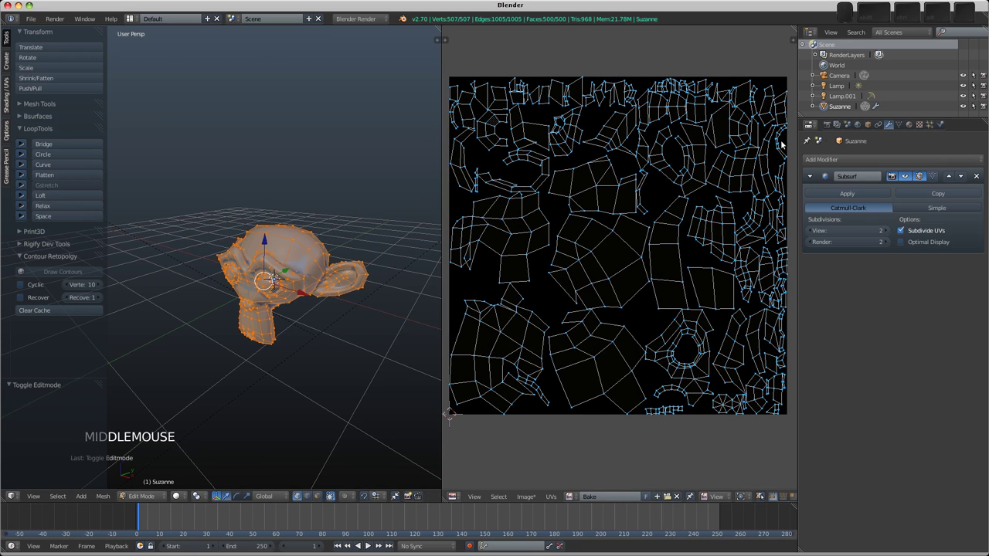
{"action": "key", "text": "Tab"}
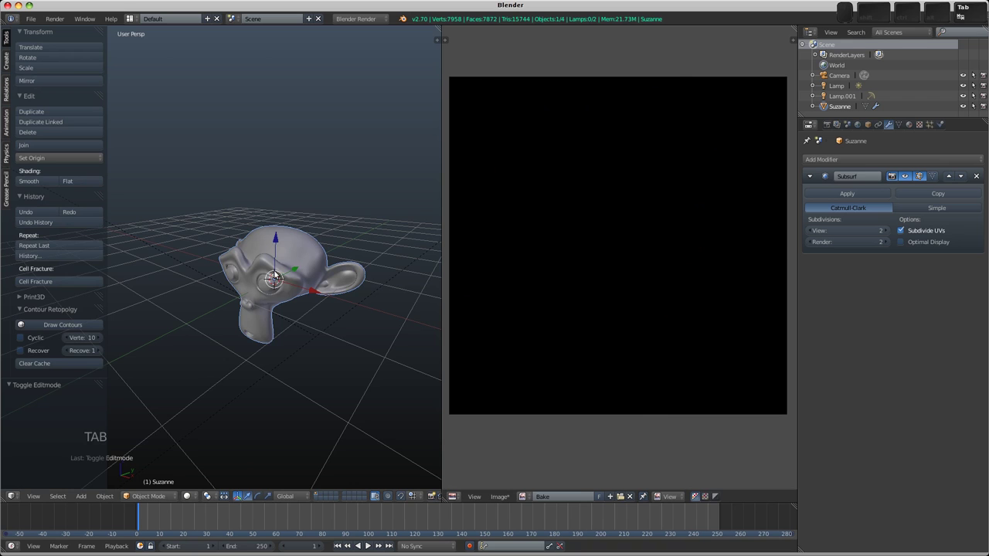
{"action": "middle_click_drag", "start_coordinate": [268, 302], "coordinate": [271, 367]}
{"action": "scroll", "coordinate": [272, 367], "scroll_direction": "up", "scroll_amount": 3}
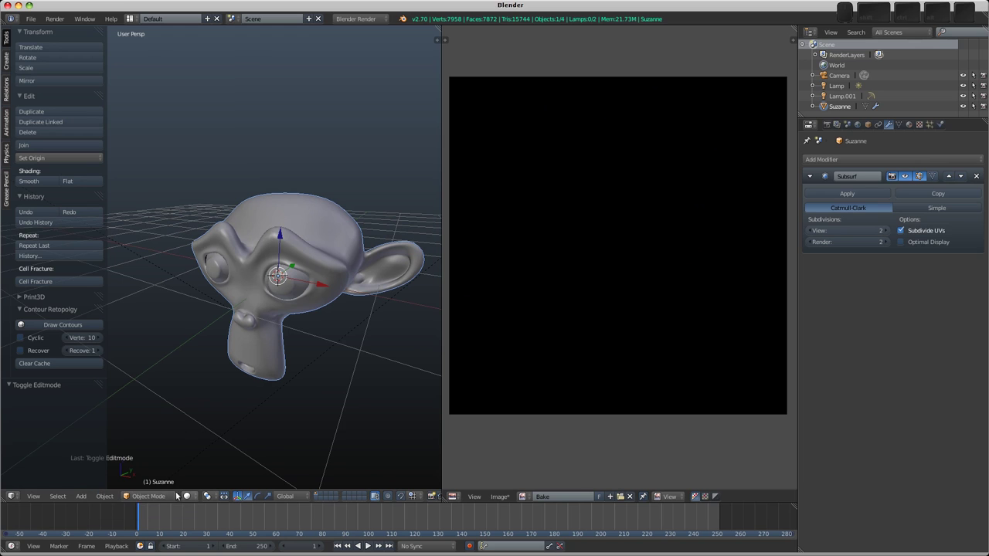
Switch the monkey to Vertex Paint mode and apply Dirty Vertex Colors to it
{"action": "left_click", "coordinate": [151, 496]}
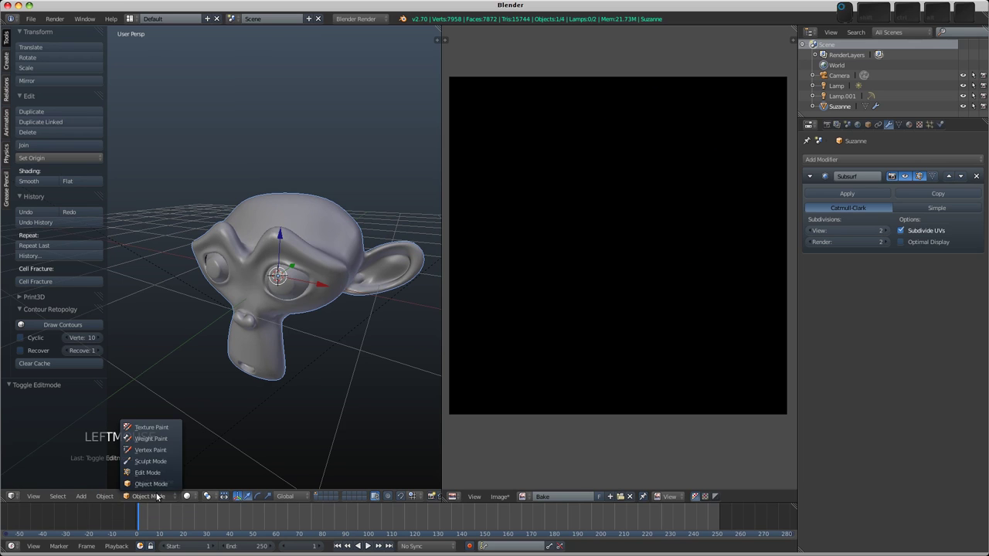
{"action": "left_click", "coordinate": [160, 451]}
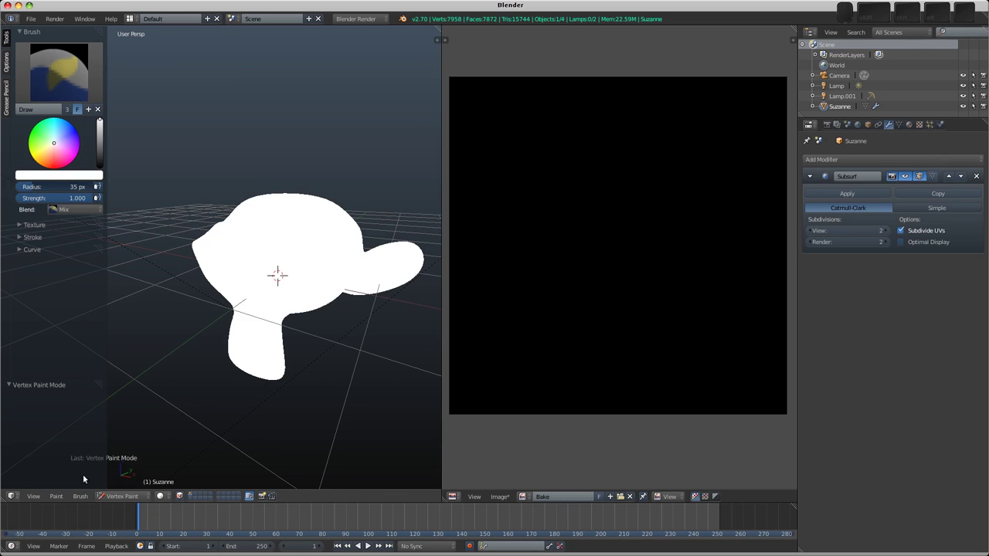
{"action": "left_click", "coordinate": [57, 496]}
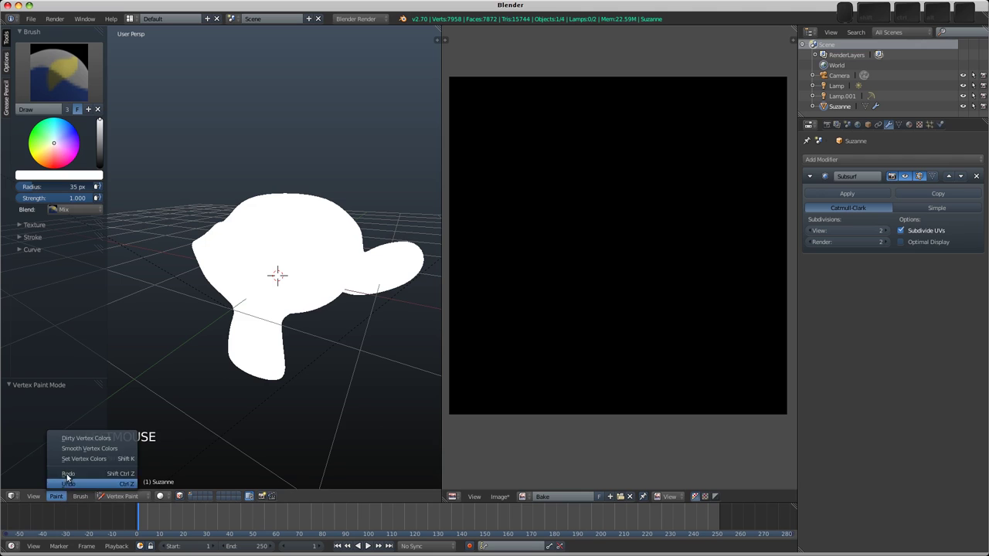
{"action": "left_click", "coordinate": [86, 438]}
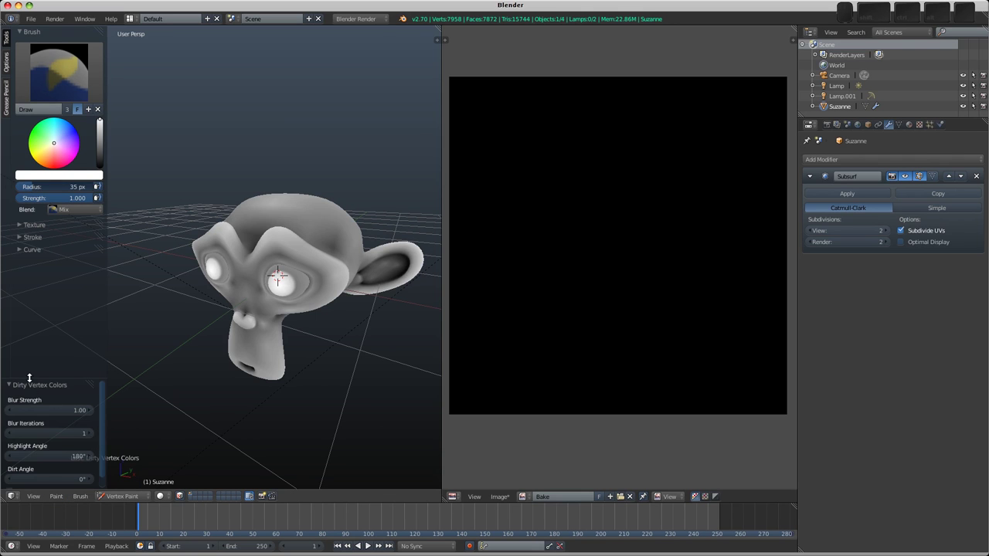
Set the Dirty Vertex Colors highlight angle to 134°
{"action": "left_click_drag", "start_coordinate": [28, 377], "coordinate": [31, 283]}
{"action": "mouse_move", "coordinate": [274, 284]}
{"action": "middle_mouse_down"}
{"action": "mouse_move", "coordinate": [284, 255]}
{"action": "mouse_move", "coordinate": [267, 289]}
{"action": "mouse_move", "coordinate": [279, 272]}
{"action": "middle_mouse_up"}
{"action": "scroll", "coordinate": [280, 279], "scroll_direction": "up", "scroll_amount": 1}
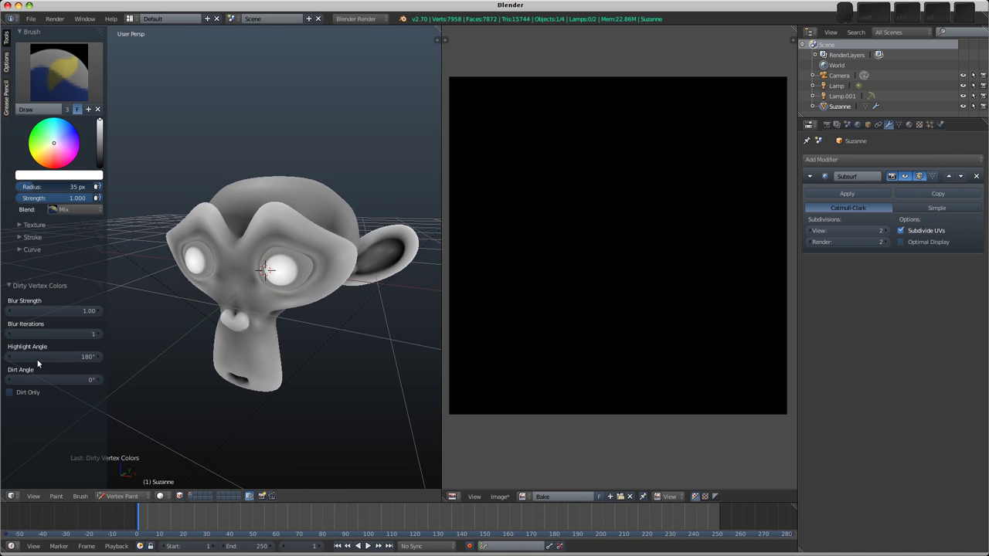
{"action": "left_click", "coordinate": [11, 356]}
{"action": "left_click", "coordinate": [12, 356]}
Set the render bake mode to Vertex Colors and bake the monkey's vertex colors into the Bake image
{"action": "left_click", "coordinate": [827, 125]}
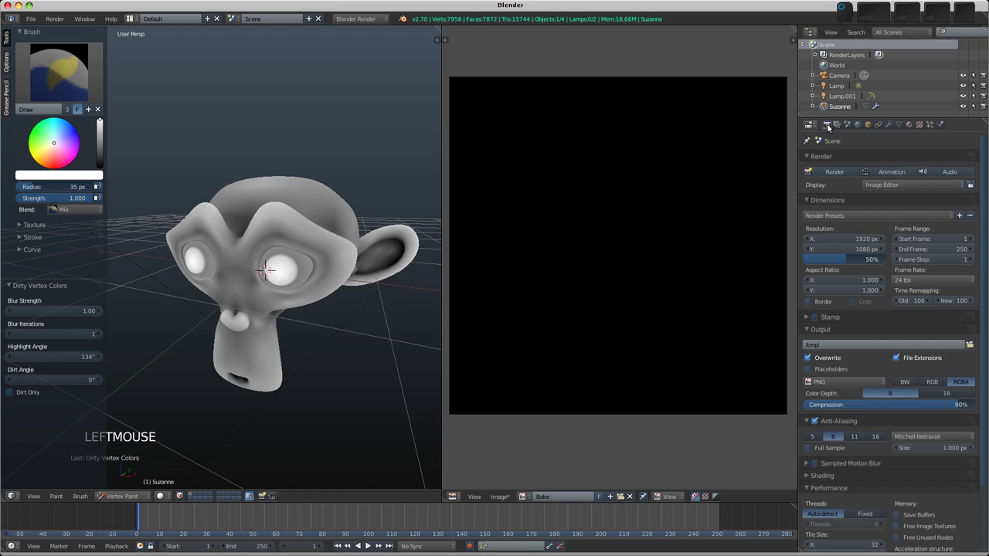
{"action": "scroll", "coordinate": [840, 475], "scroll_direction": "down", "scroll_amount": 10}
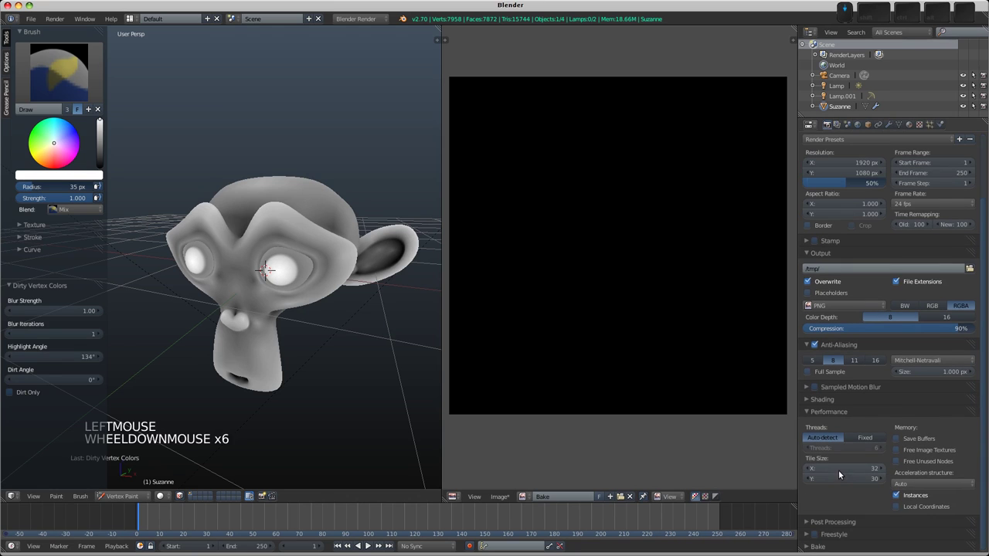
{"action": "left_click", "coordinate": [820, 546]}
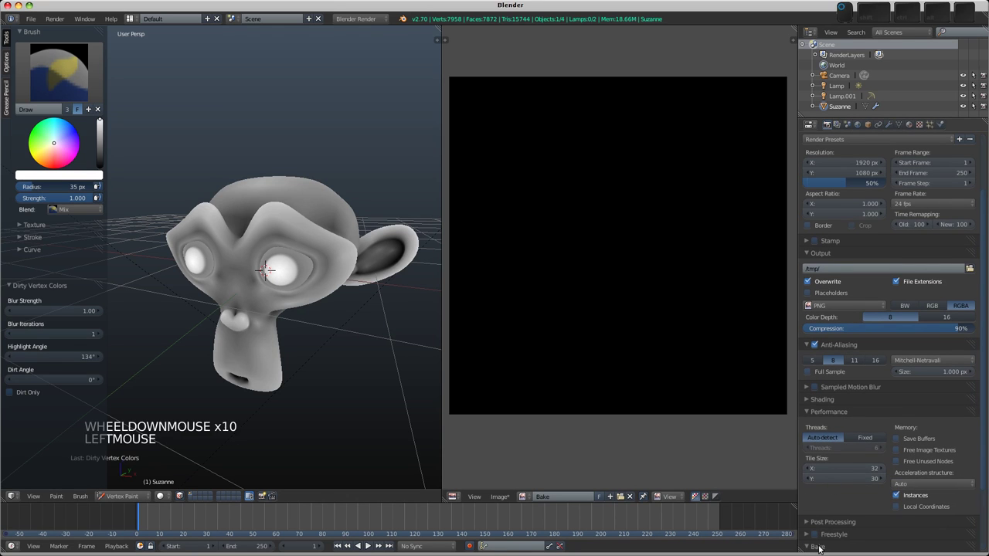
{"action": "scroll", "coordinate": [832, 462], "scroll_direction": "down", "scroll_amount": 10}
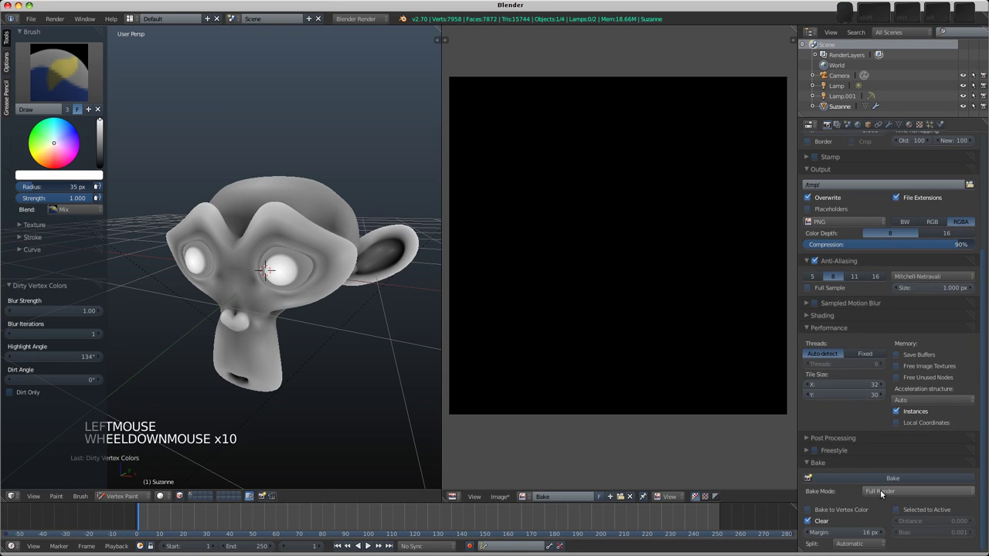
{"action": "left_click", "coordinate": [880, 490]}
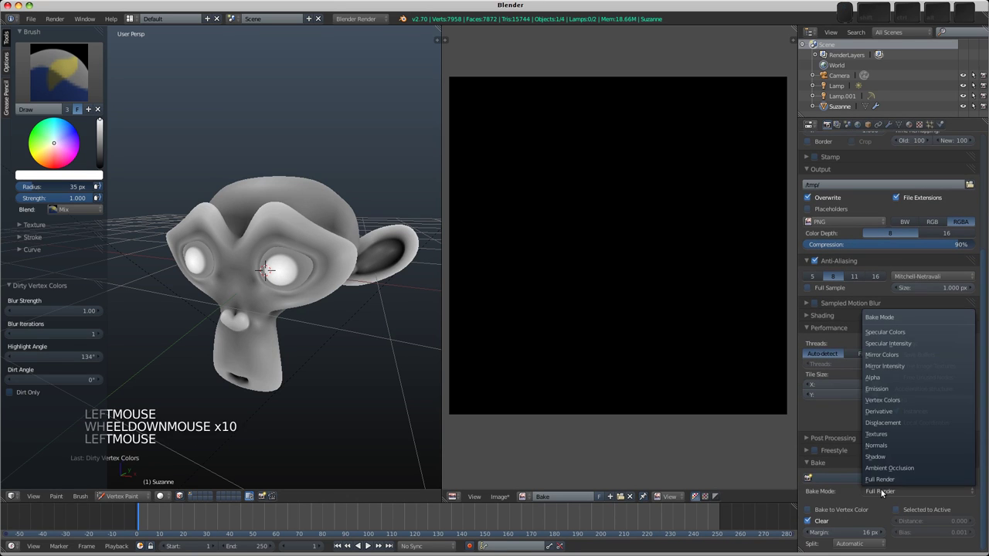
{"action": "left_click", "coordinate": [888, 401]}
{"action": "scroll", "coordinate": [847, 494], "scroll_direction": "down", "scroll_amount": 1}
{"action": "scroll", "coordinate": [846, 499], "scroll_direction": "down", "scroll_amount": 2}
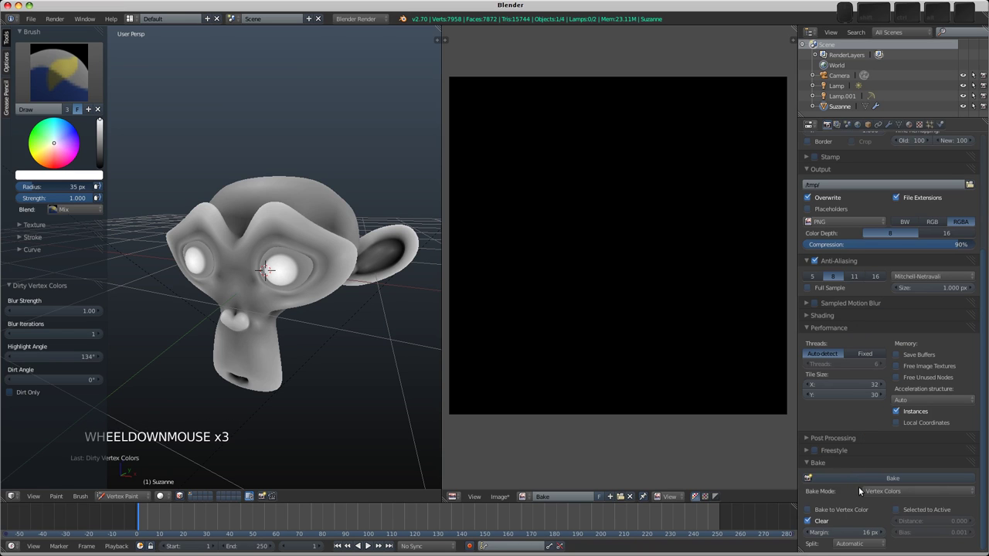
{"action": "left_click", "coordinate": [856, 477]}
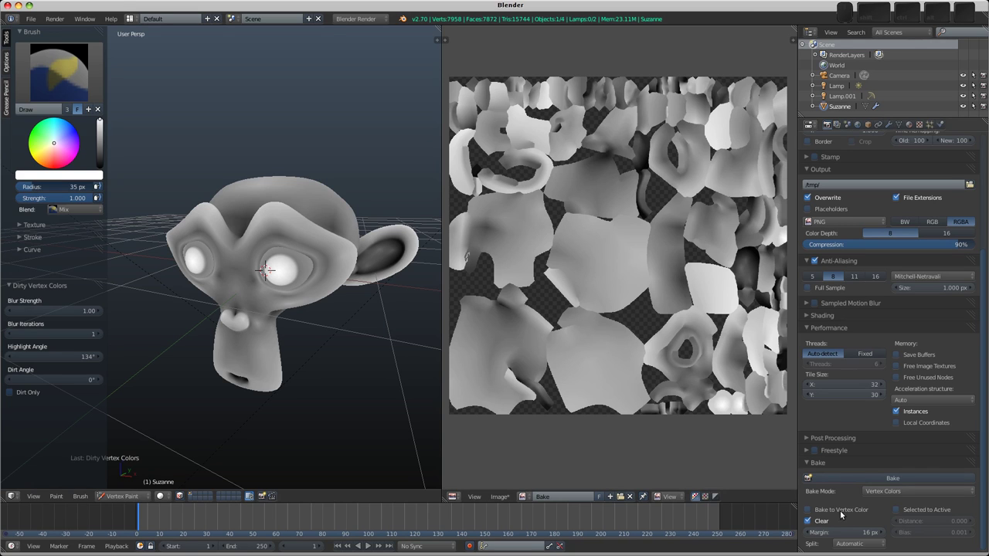
Try a normalized Ambient Occlusion bake of the monkey into the Bake image and inspect it up close
{"action": "left_click", "coordinate": [881, 492]}
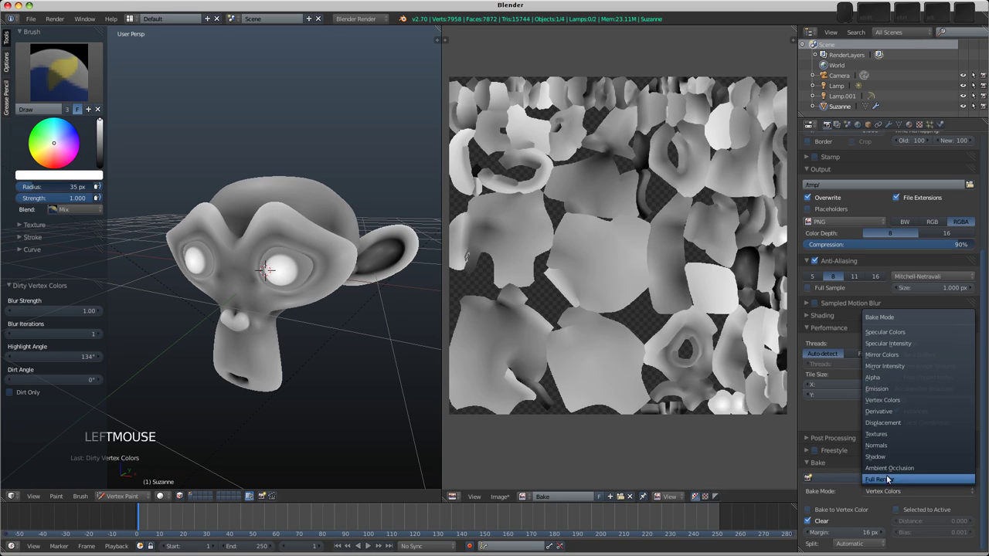
{"action": "left_click", "coordinate": [893, 466]}
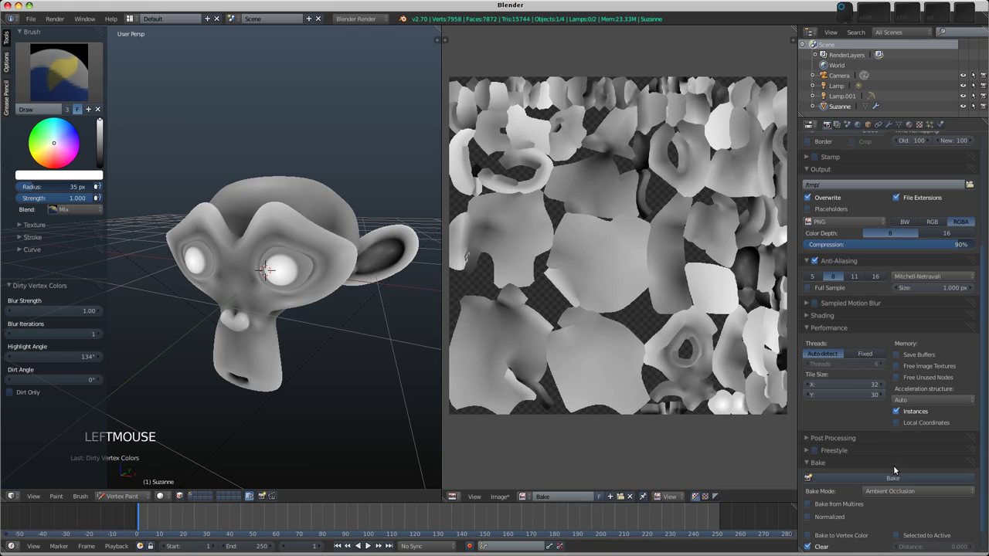
{"action": "left_click", "coordinate": [808, 521]}
{"action": "left_click", "coordinate": [850, 475]}
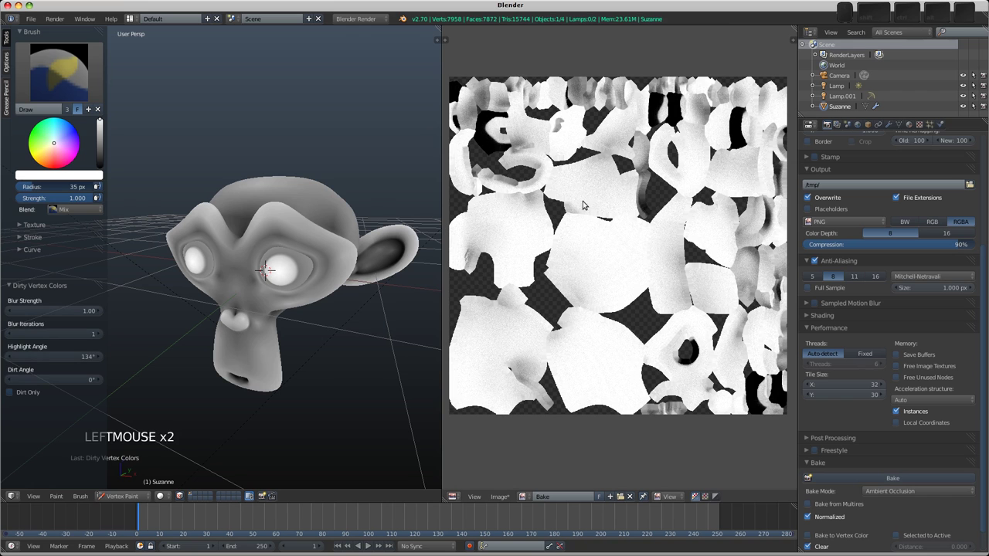
{"action": "scroll", "coordinate": [533, 143], "scroll_direction": "up", "scroll_amount": 4}
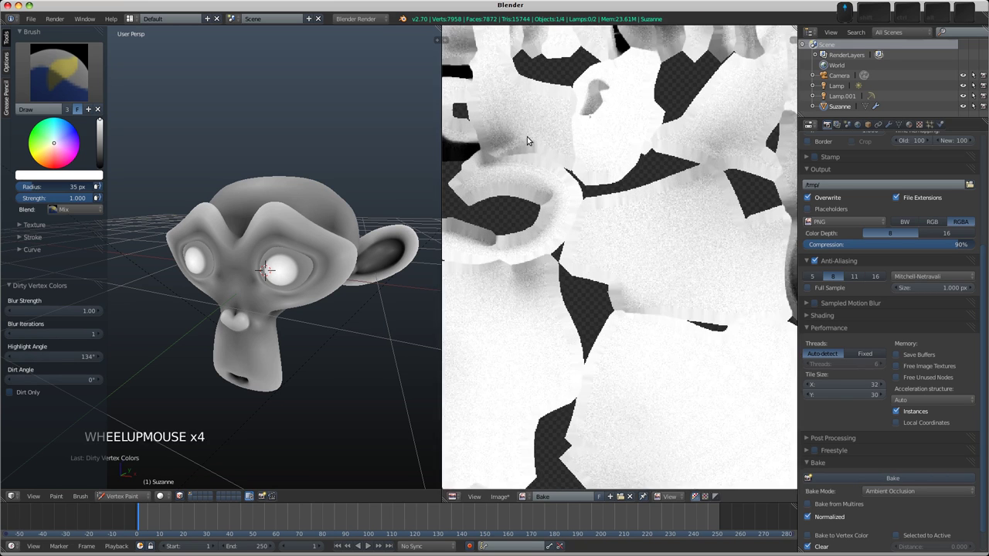
{"action": "scroll", "coordinate": [526, 137], "scroll_direction": "down", "scroll_amount": 3}
Examine the World and Scene settings for ambient occlusion gather options and look over the baked image
{"action": "left_click", "coordinate": [859, 125]}
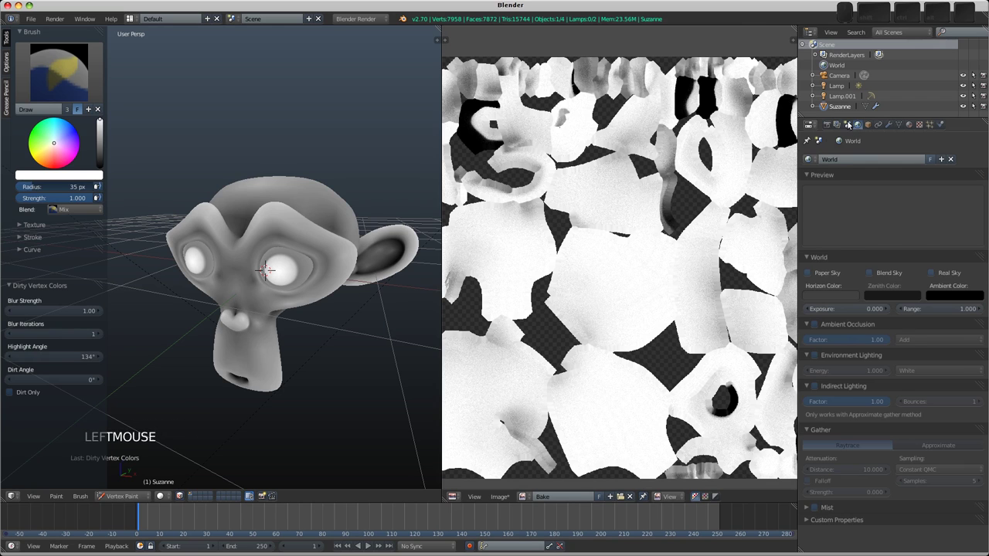
{"action": "left_click", "coordinate": [847, 125]}
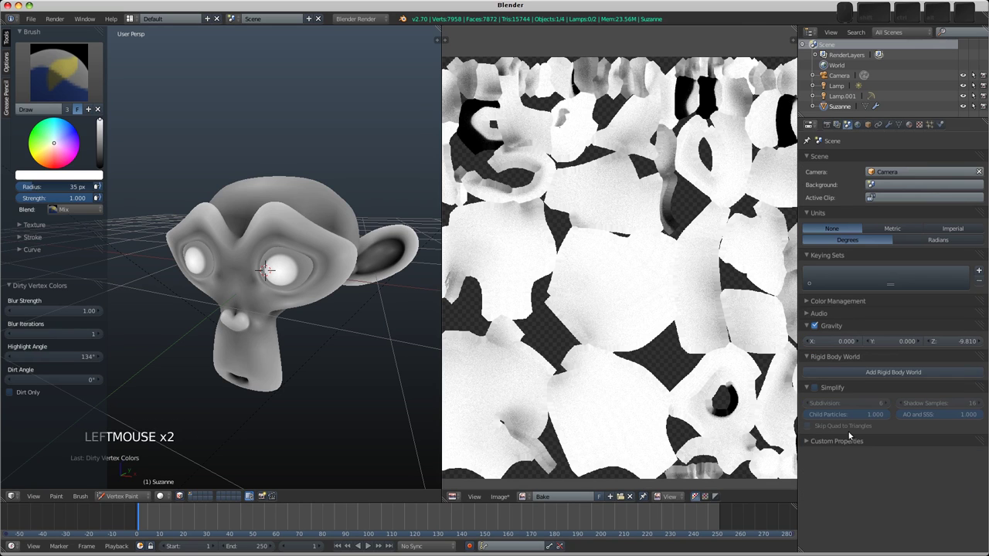
{"action": "left_click", "coordinate": [857, 124]}
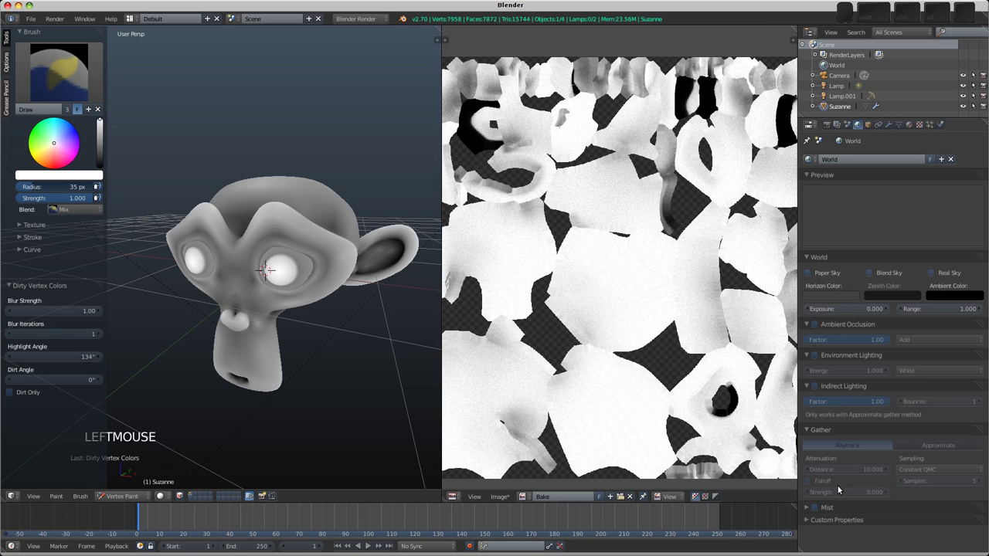
{"action": "left_click", "coordinate": [818, 431]}
{"action": "left_click", "coordinate": [819, 430]}
{"action": "middle_click_drag", "start_coordinate": [637, 166], "coordinate": [653, 188]}
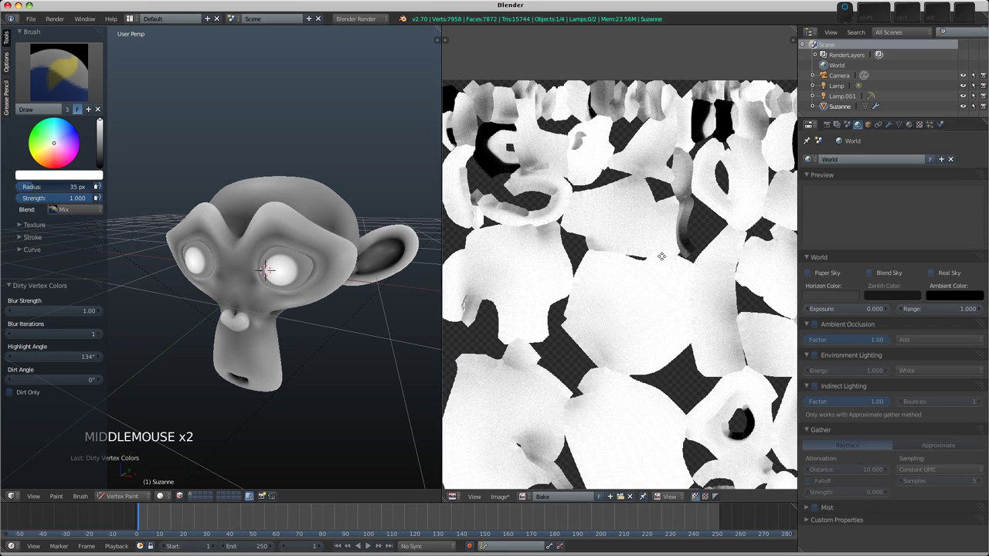
{"action": "middle_click_drag", "start_coordinate": [661, 257], "coordinate": [650, 227]}
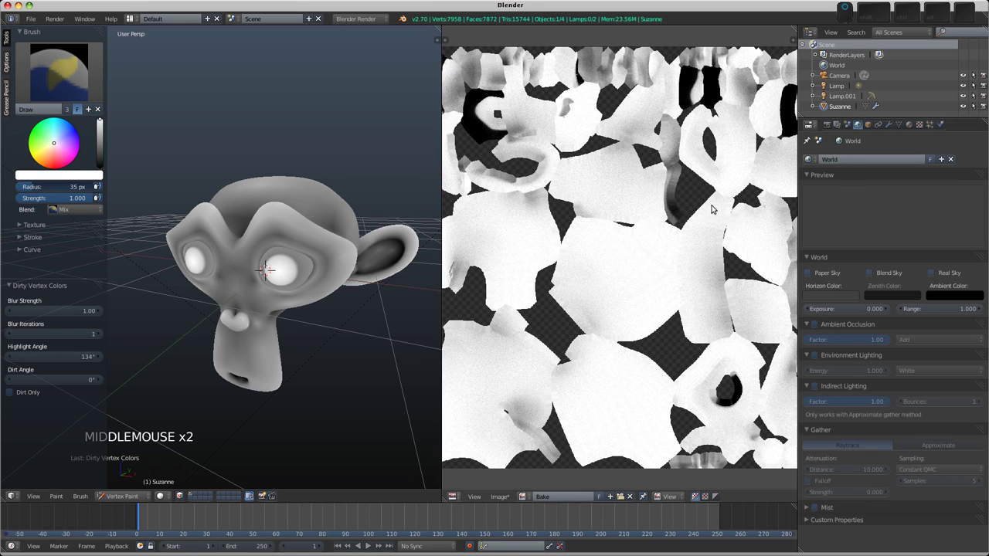
Set the bake mode back to Vertex Colors and rebake the monkey's texture into the Bake image
{"action": "left_click", "coordinate": [827, 124]}
{"action": "scroll", "coordinate": [837, 499], "scroll_direction": "down", "scroll_amount": 2}
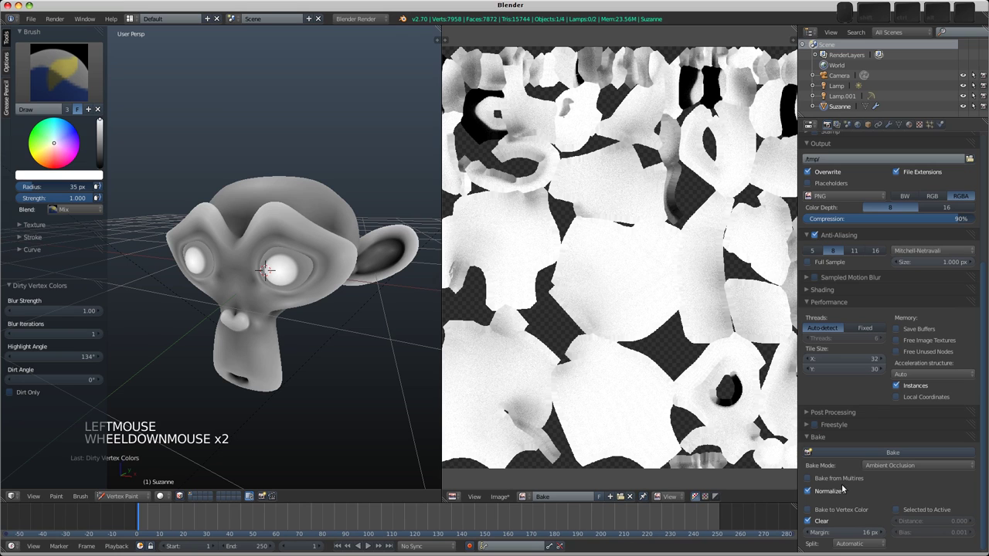
{"action": "left_click", "coordinate": [872, 466]}
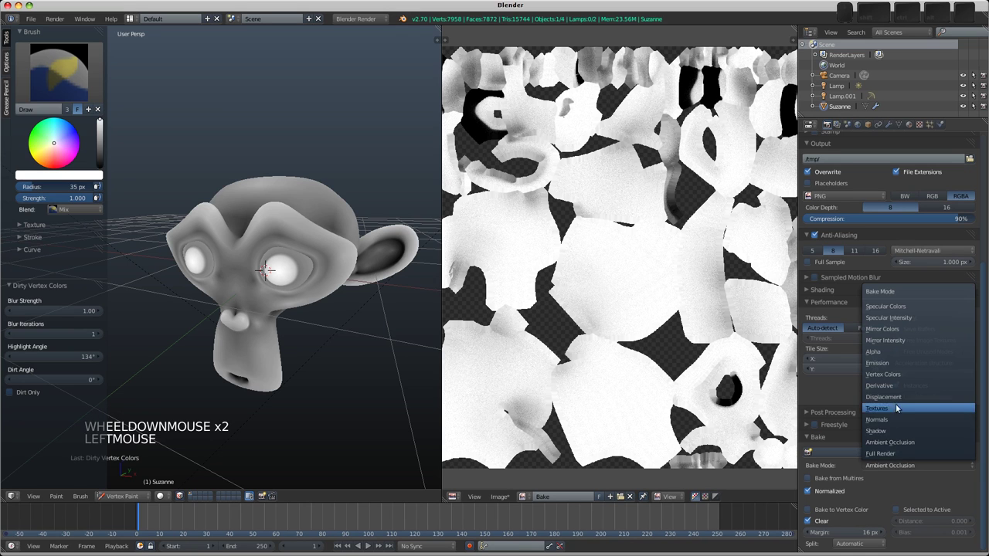
{"action": "left_click", "coordinate": [893, 374]}
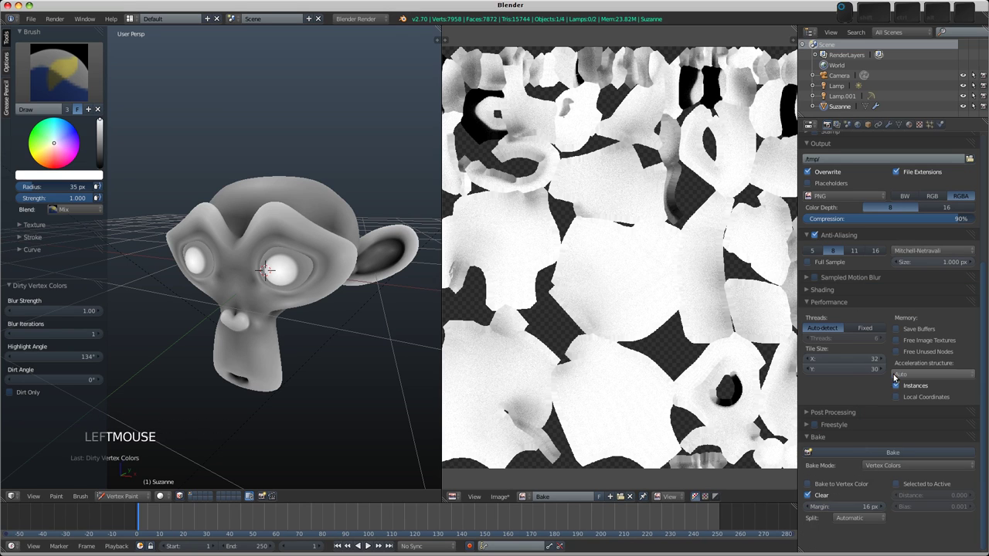
{"action": "left_click", "coordinate": [852, 453]}
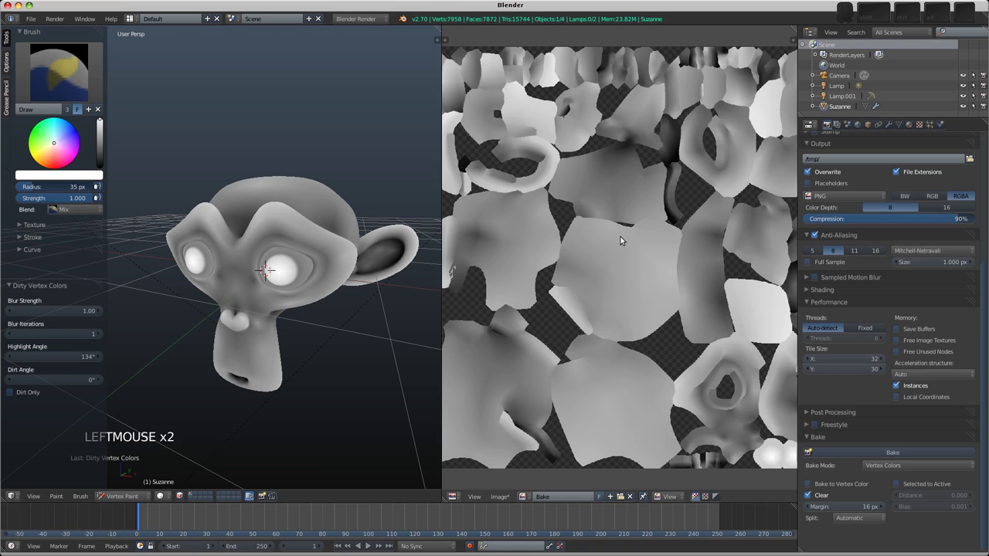
{"action": "scroll", "coordinate": [619, 235], "scroll_direction": "down", "scroll_amount": 3}
{"action": "scroll", "coordinate": [609, 255], "scroll_direction": "up", "scroll_amount": 2}
{"action": "middle_click_drag", "start_coordinate": [609, 255], "coordinate": [599, 257]}
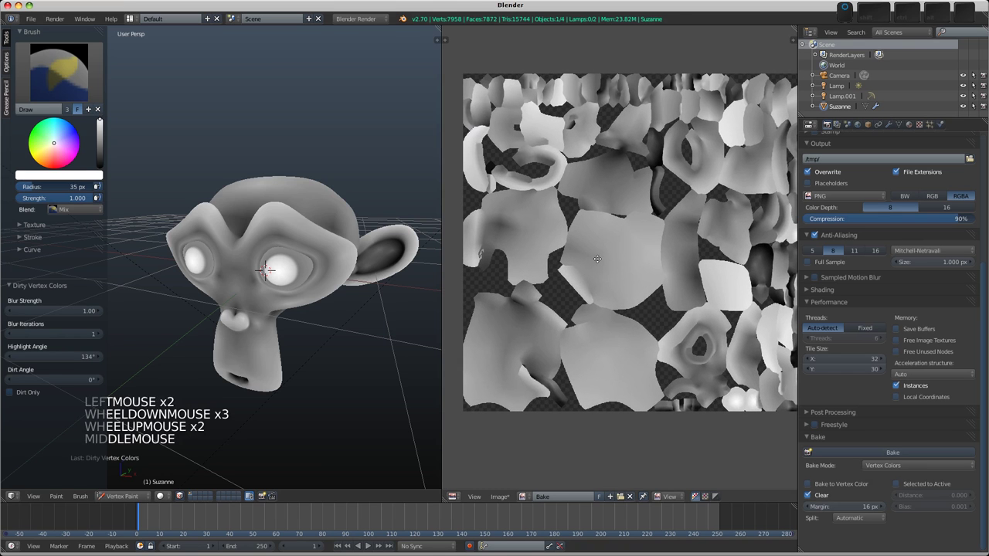
Save a copy of the baked image to the Desktop as Bake.png
{"action": "left_click", "coordinate": [503, 499]}
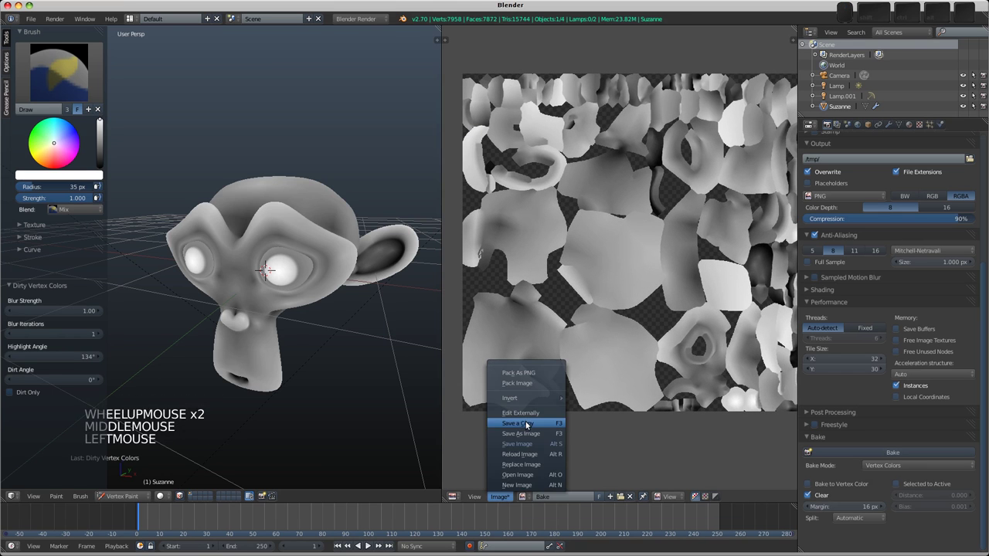
{"action": "left_click", "coordinate": [510, 423]}
{"action": "left_click", "coordinate": [53, 134]}
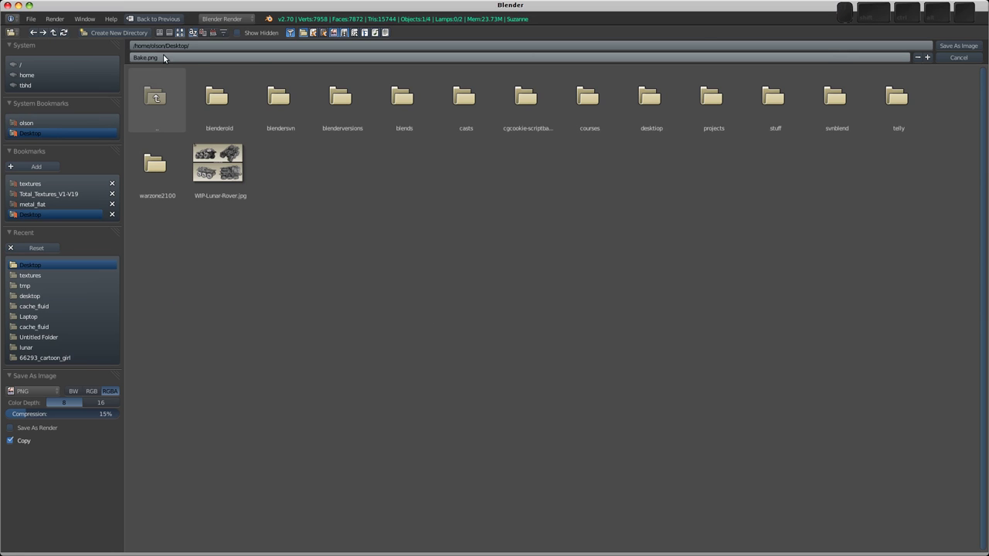
{"action": "left_click", "coordinate": [956, 46]}
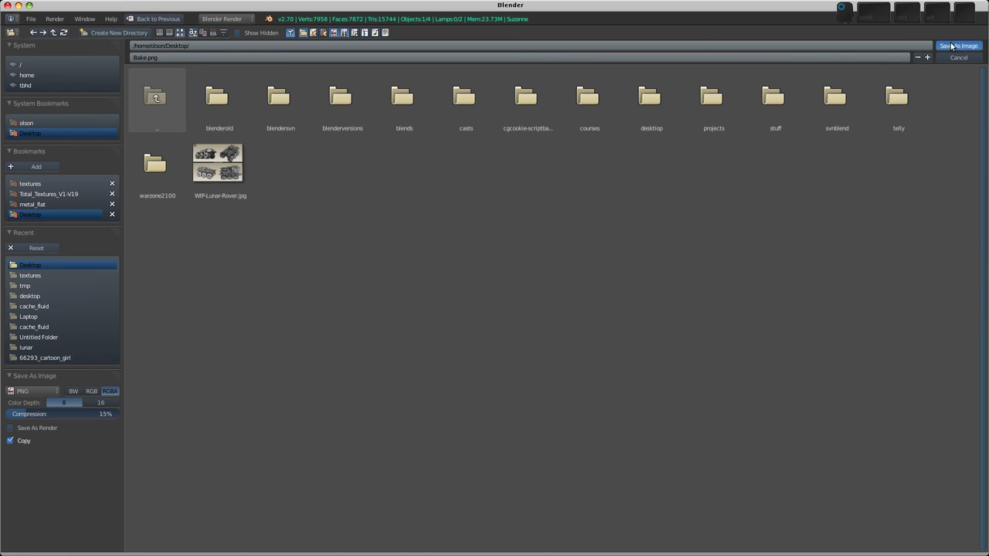
Switch to GIMP, load Bake.png from the desktop, and bring up the Levels adjustment for it
{"action": "left_click", "coordinate": [641, 280]}
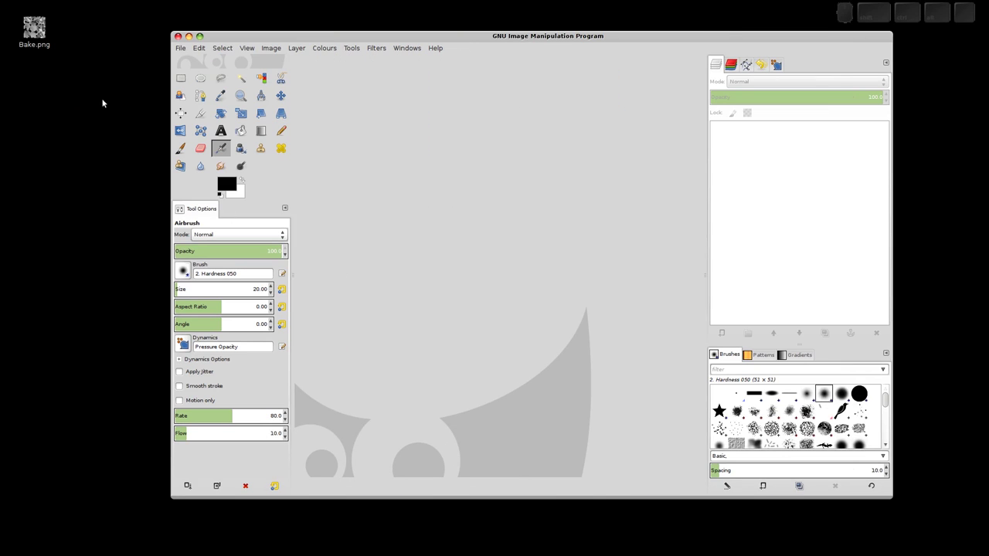
{"action": "left_click_drag", "start_coordinate": [34, 31], "coordinate": [482, 198]}
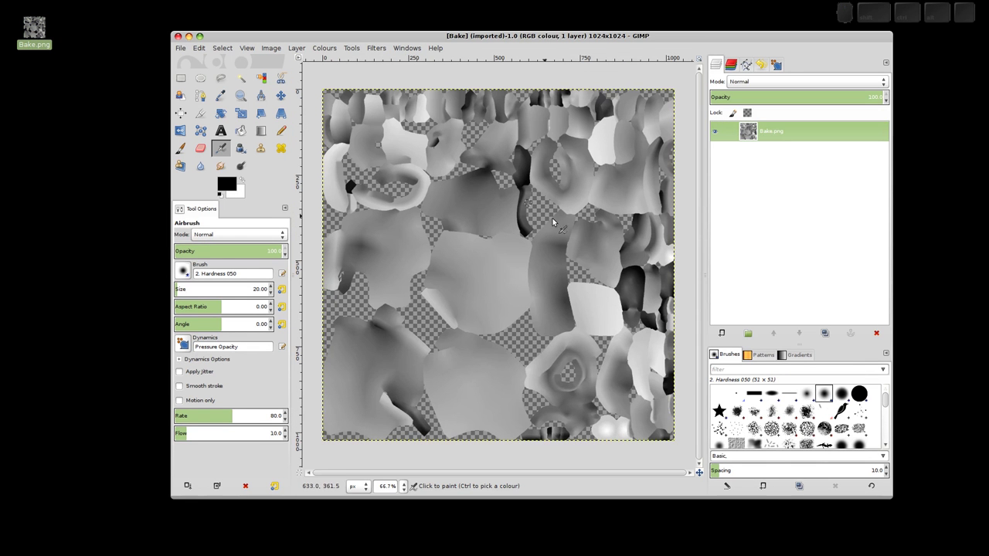
{"action": "left_click", "coordinate": [324, 48]}
{"action": "left_click", "coordinate": [351, 116]}
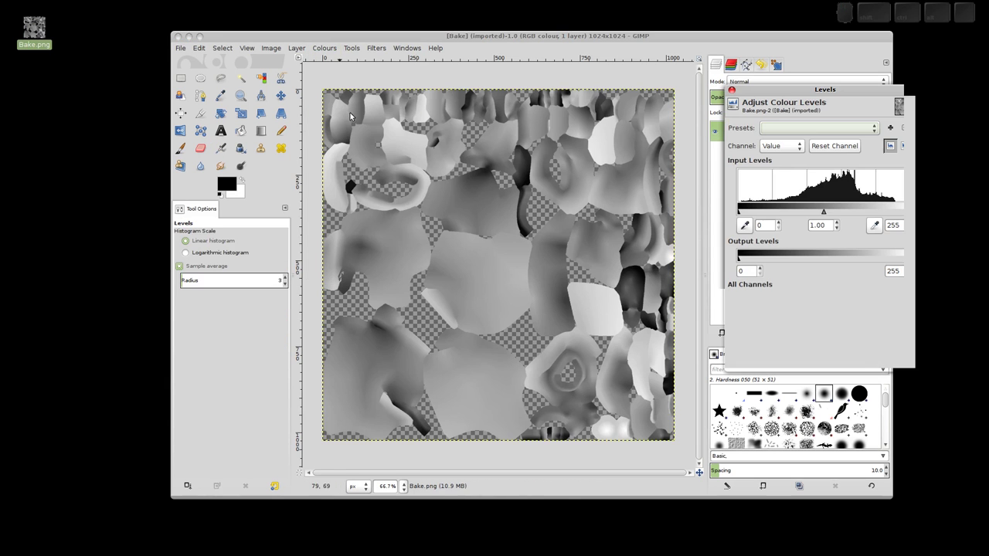
{"action": "left_click_drag", "start_coordinate": [776, 88], "coordinate": [730, 78]}
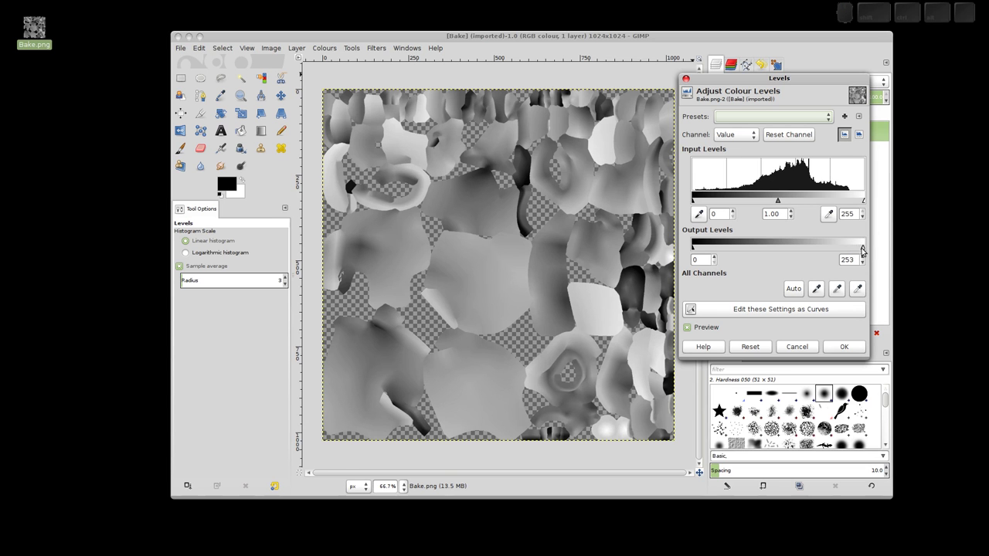
Try lowering the white output level to 227 in the Levels adjustment and restore it to 255
{"action": "left_click_drag", "start_coordinate": [862, 249], "coordinate": [840, 249]}
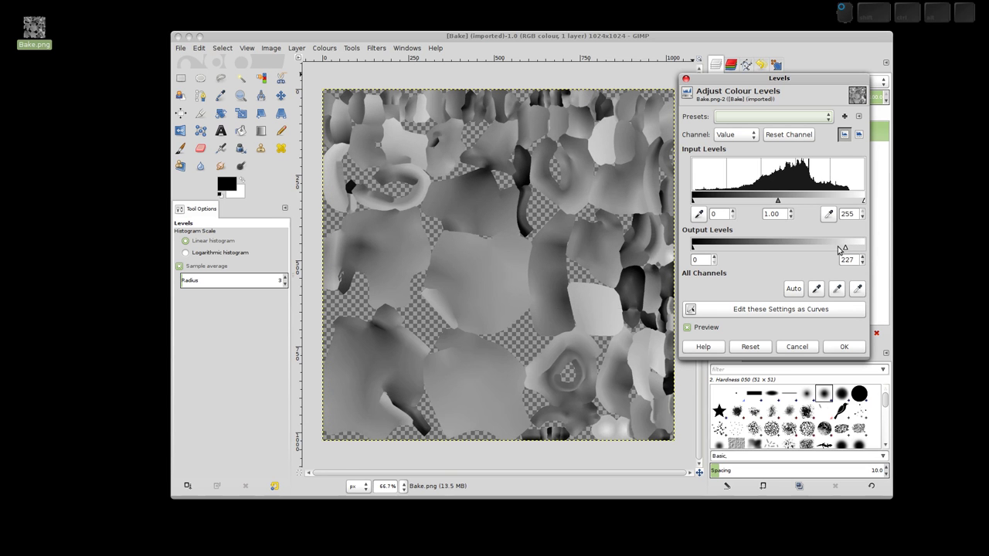
{"action": "mouse_move", "coordinate": [693, 247]}
{"action": "left_mouse_down"}
{"action": "mouse_move", "coordinate": [734, 247]}
{"action": "mouse_move", "coordinate": [683, 233]}
{"action": "left_mouse_up"}
{"action": "left_click_drag", "start_coordinate": [845, 249], "coordinate": [866, 249]}
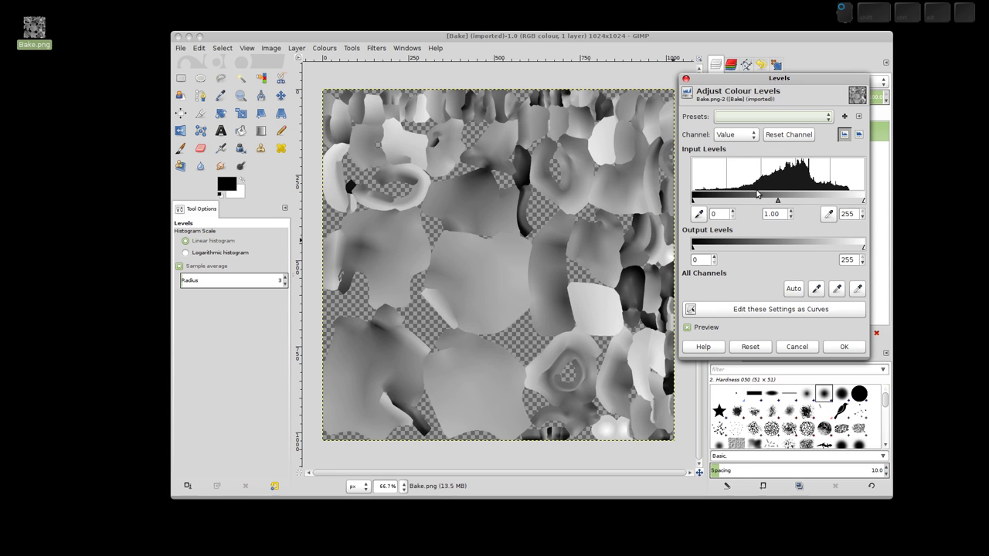
Set the input levels to black 64, gamma 0.51 and white 165, and apply the Levels adjustment to the image
{"action": "left_click_drag", "start_coordinate": [864, 202], "coordinate": [838, 201]}
{"action": "left_click_drag", "start_coordinate": [767, 203], "coordinate": [792, 203]}
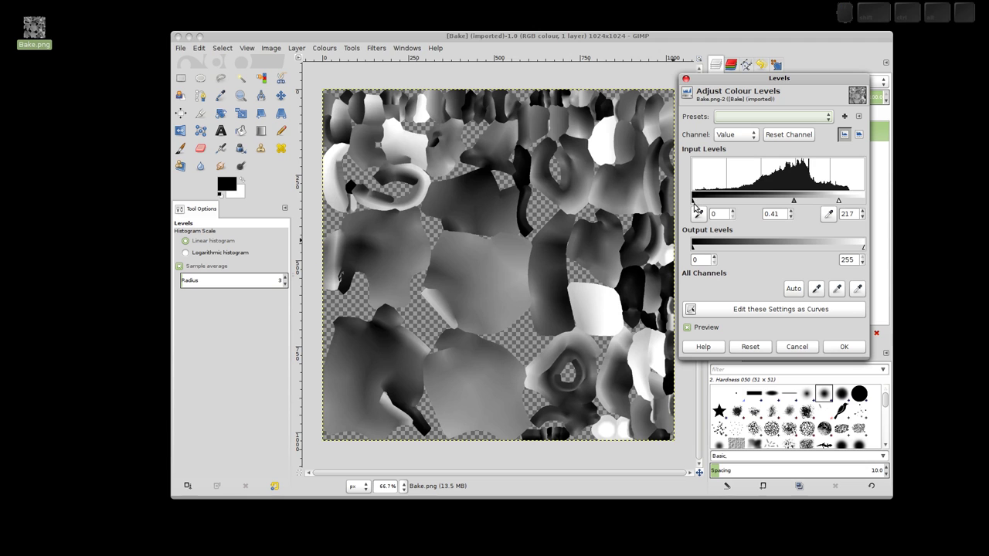
{"action": "left_click_drag", "start_coordinate": [694, 202], "coordinate": [737, 206]}
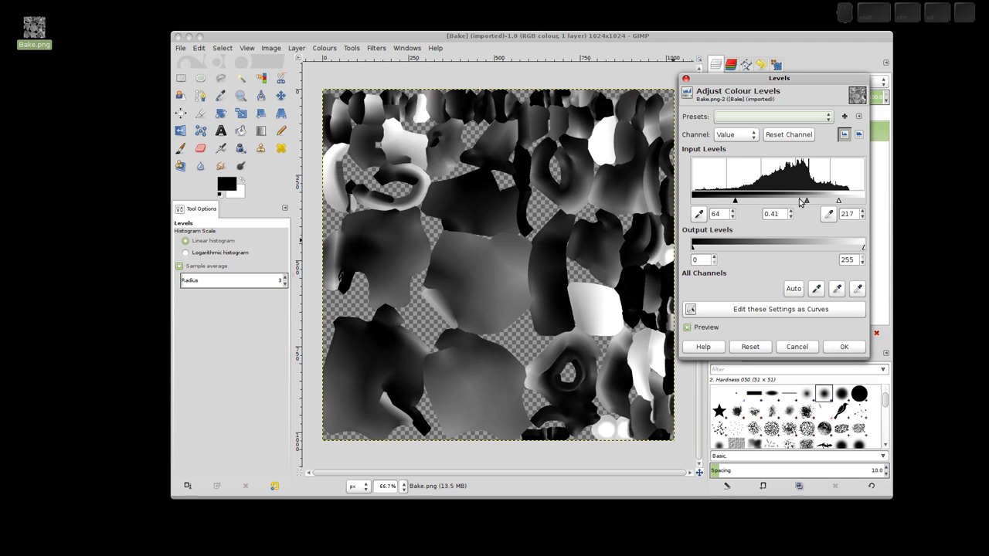
{"action": "mouse_move", "coordinate": [806, 203]}
{"action": "left_mouse_down"}
{"action": "mouse_move", "coordinate": [780, 202]}
{"action": "mouse_move", "coordinate": [837, 204]}
{"action": "mouse_move", "coordinate": [775, 203]}
{"action": "mouse_move", "coordinate": [802, 205]}
{"action": "left_mouse_up"}
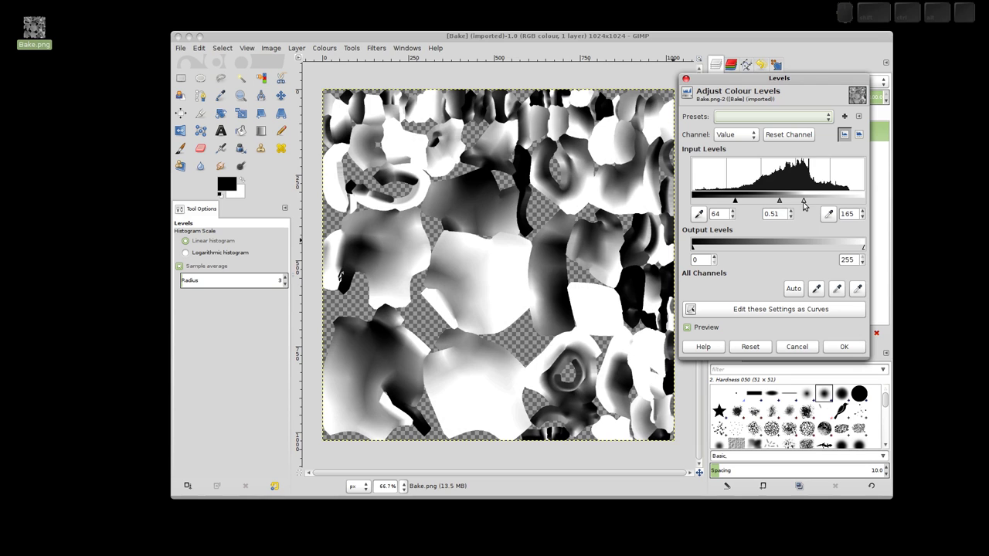
{"action": "left_click", "coordinate": [844, 346]}
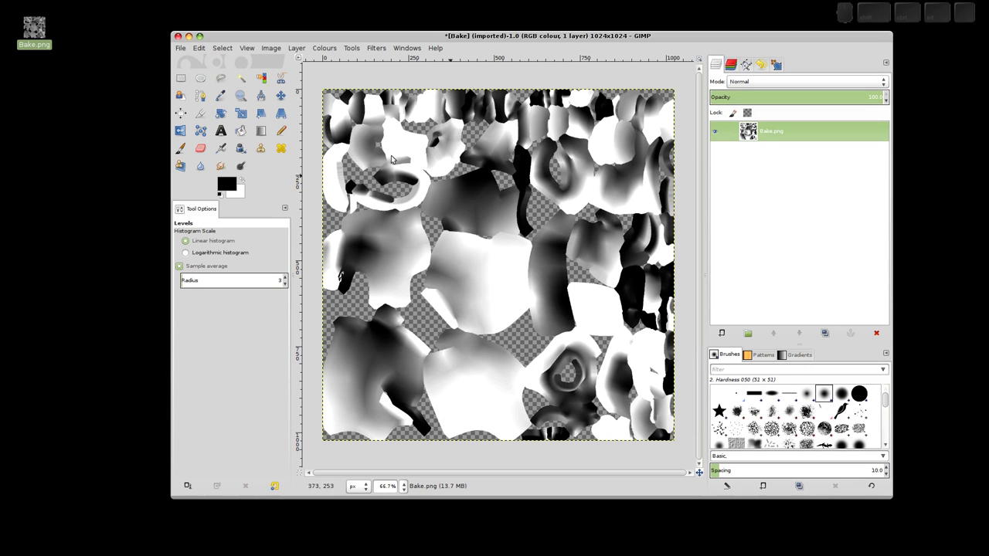
Export the adjusted image to the Desktop as mask.png
{"action": "left_click", "coordinate": [180, 48]}
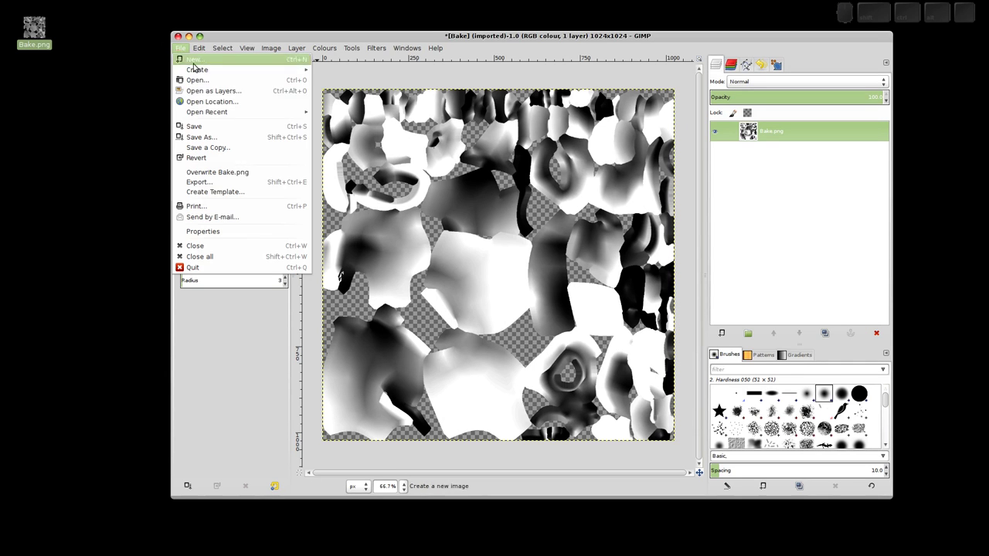
{"action": "left_click", "coordinate": [226, 183]}
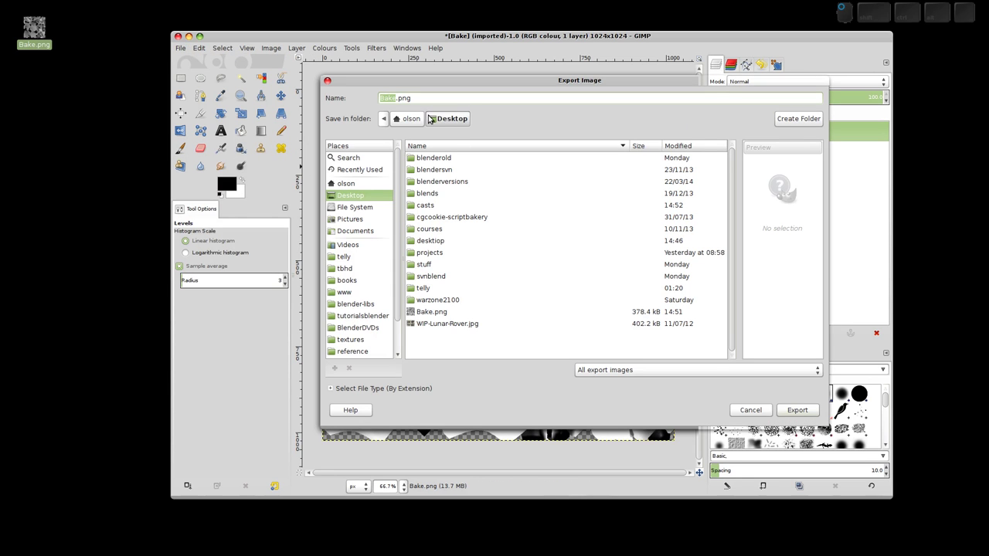
{"action": "type", "text": "mask"}
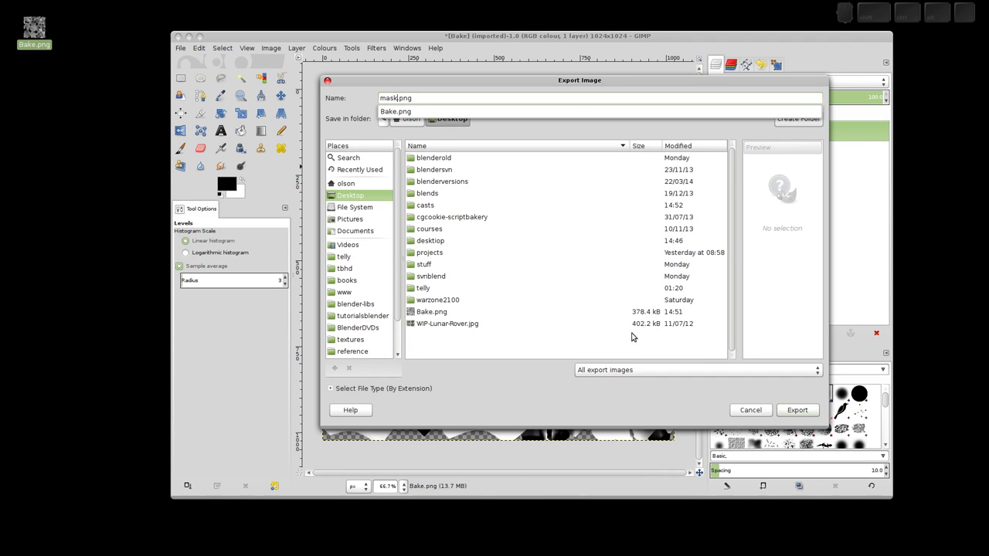
{"action": "left_click", "coordinate": [791, 413]}
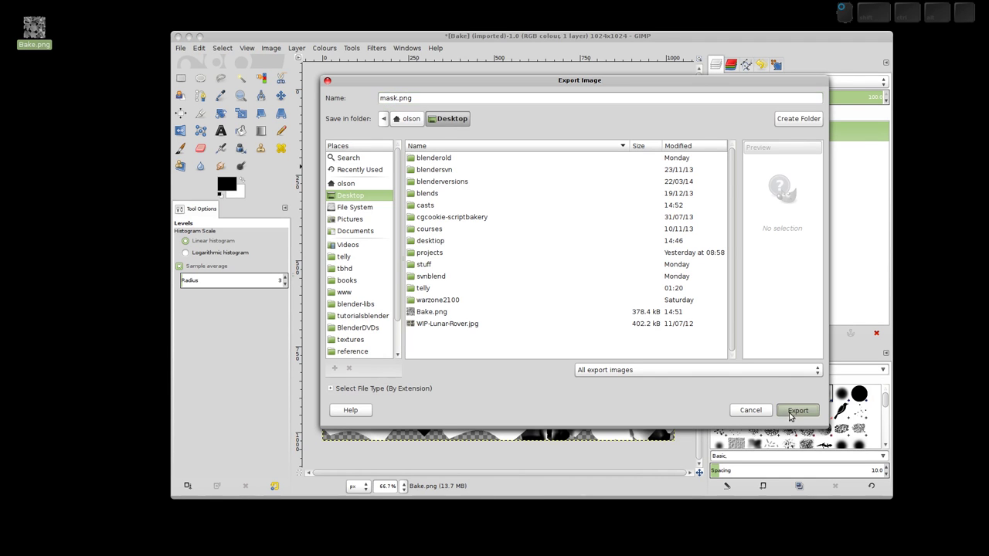
{"action": "left_click", "coordinate": [635, 327]}
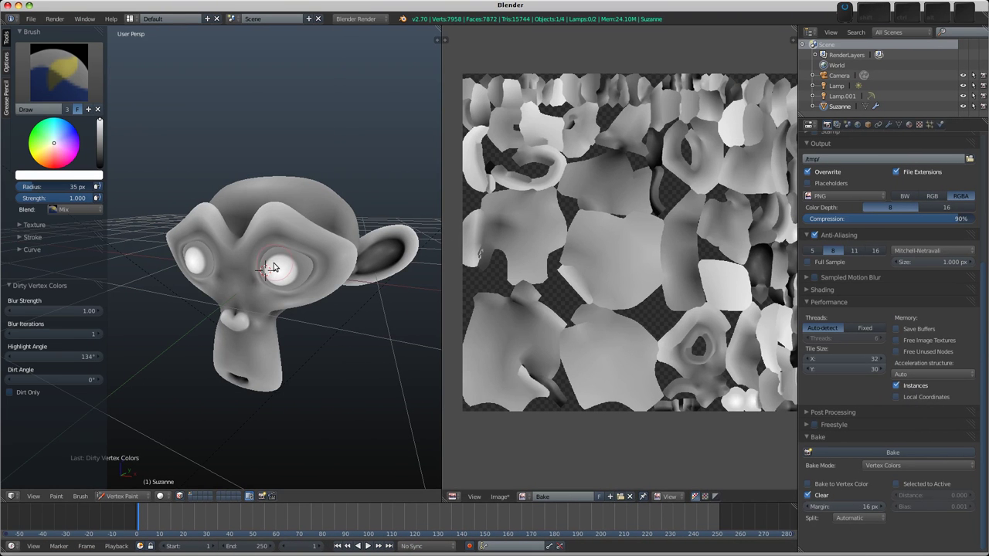
Switch to Blender, put the monkey head in Edit Mode, and rename its UV map as mask
{"action": "middle_click_drag", "start_coordinate": [275, 268], "coordinate": [276, 268]}
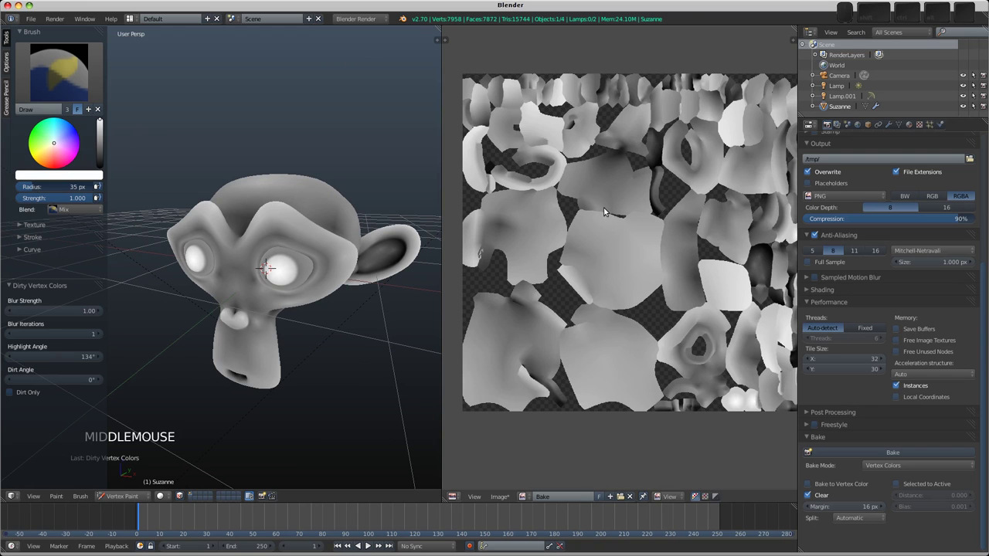
{"action": "scroll", "coordinate": [278, 269], "scroll_direction": "down", "scroll_amount": 2}
{"action": "scroll", "coordinate": [261, 255], "scroll_direction": "up", "scroll_amount": 3}
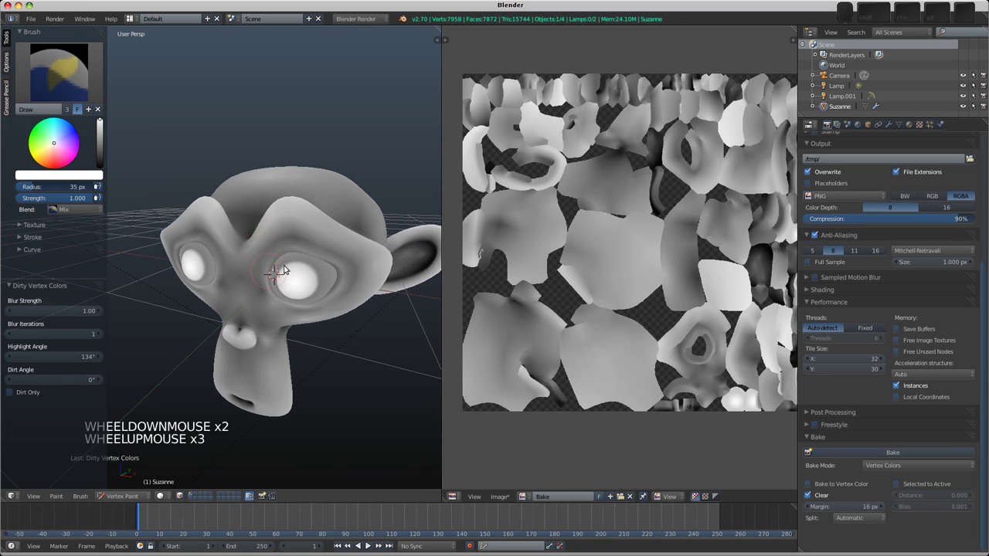
{"action": "key", "text": "Tab"}
{"action": "middle_click_drag", "start_coordinate": [284, 266], "coordinate": [262, 272], "text": "shift"}
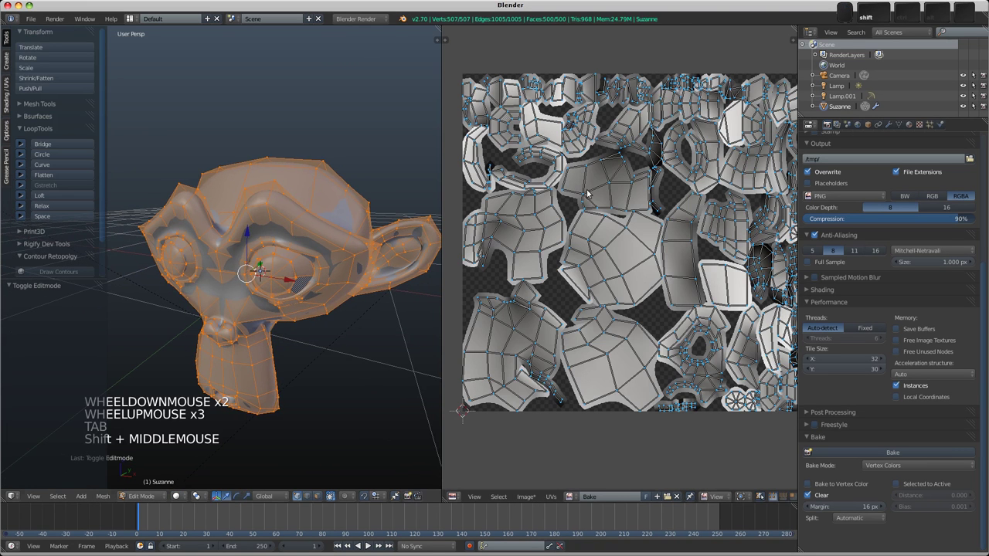
{"action": "left_click", "coordinate": [898, 125]}
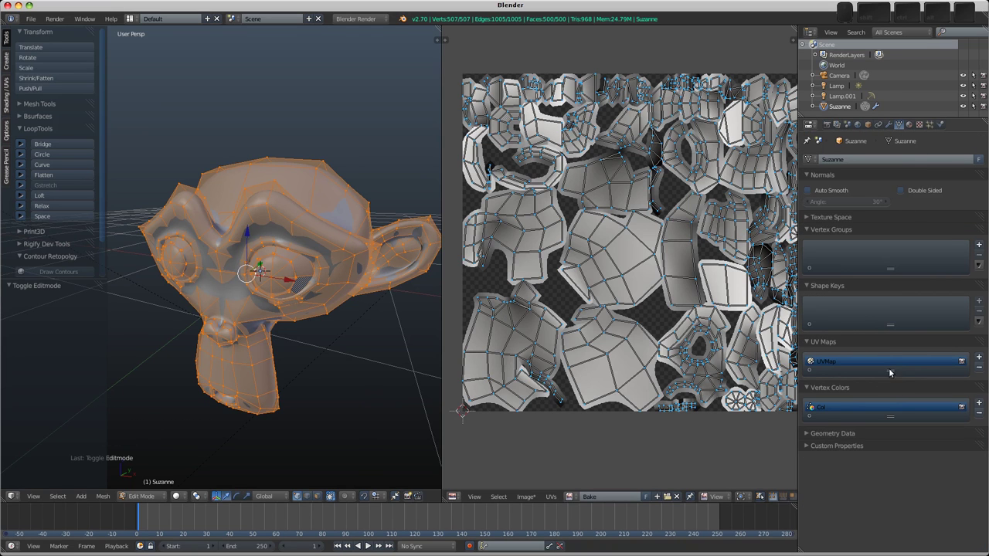
{"action": "left_click_drag", "start_coordinate": [889, 370], "coordinate": [886, 415]}
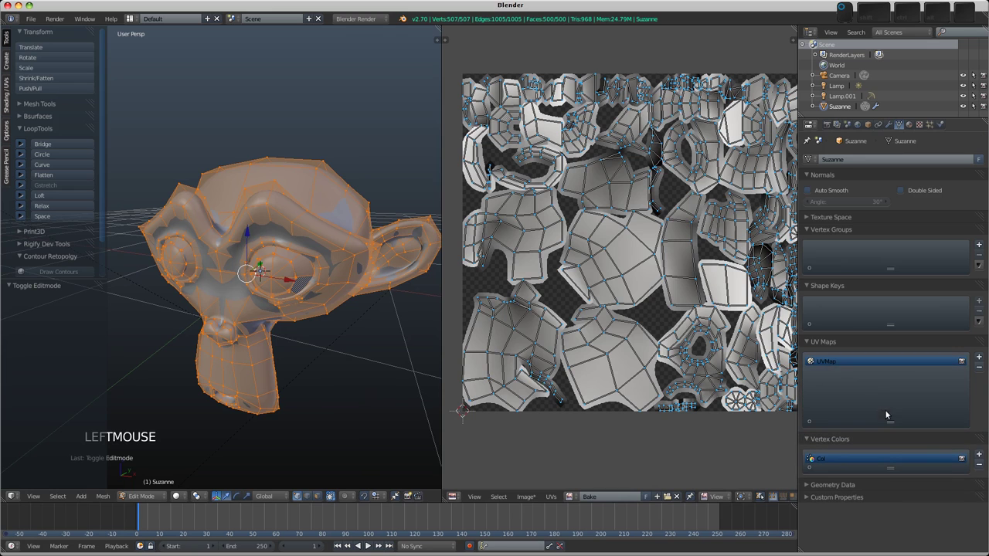
{"action": "left_click", "coordinate": [833, 360], "text": "ctrl"}
{"action": "type", "text": "mask"}
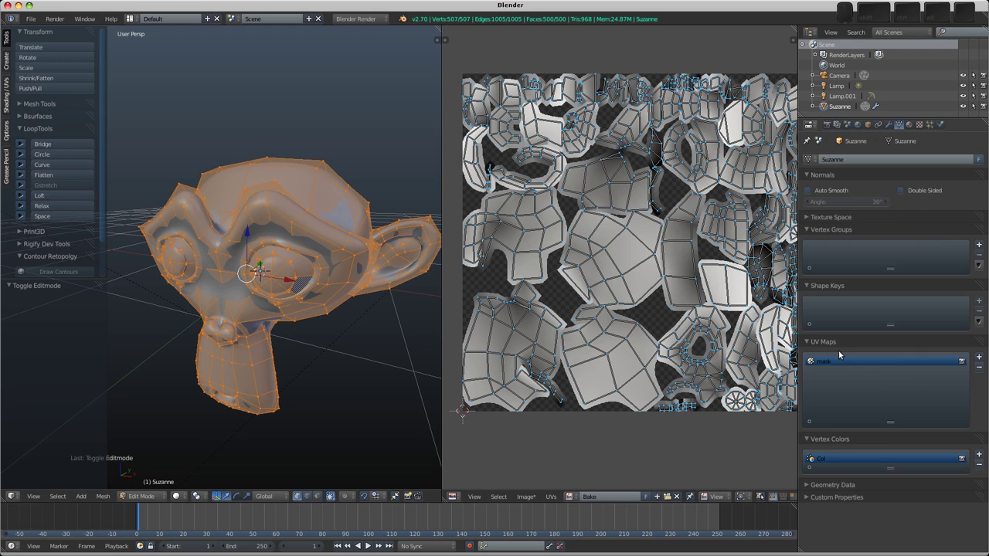
{"action": "key", "text": "Return"}
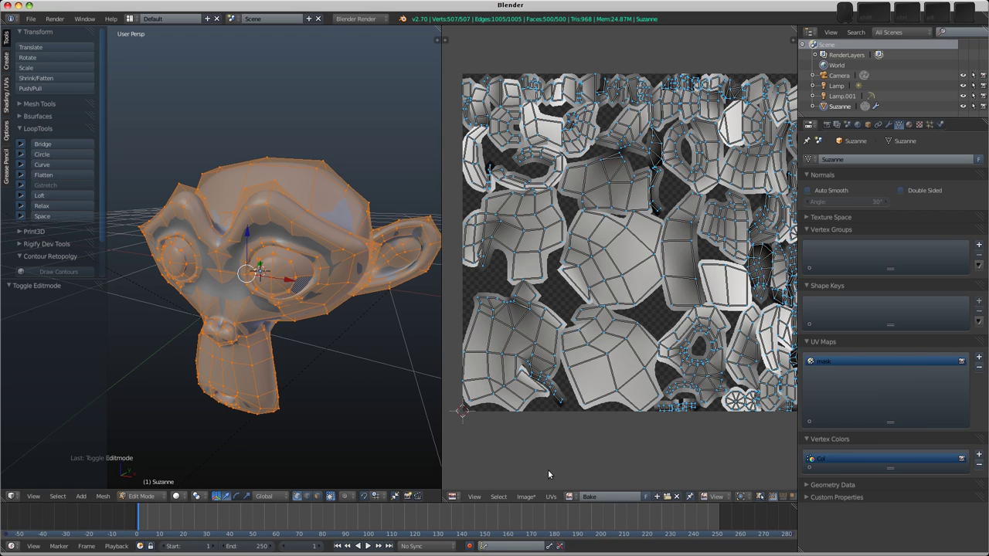
Load mask.png from the Desktop as the image behind the monkey's UV layout
{"action": "left_click", "coordinate": [524, 496]}
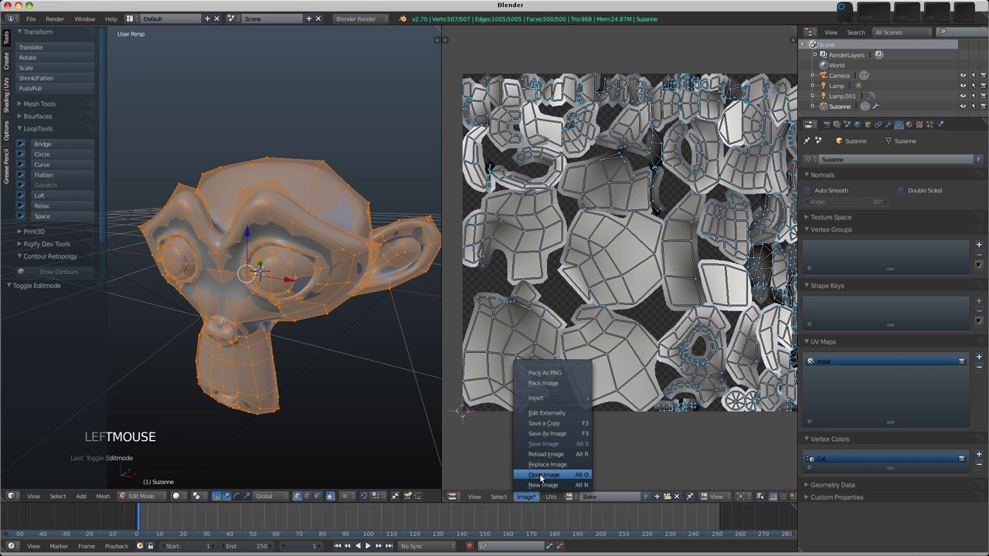
{"action": "left_click", "coordinate": [542, 475]}
{"action": "left_click", "coordinate": [80, 134]}
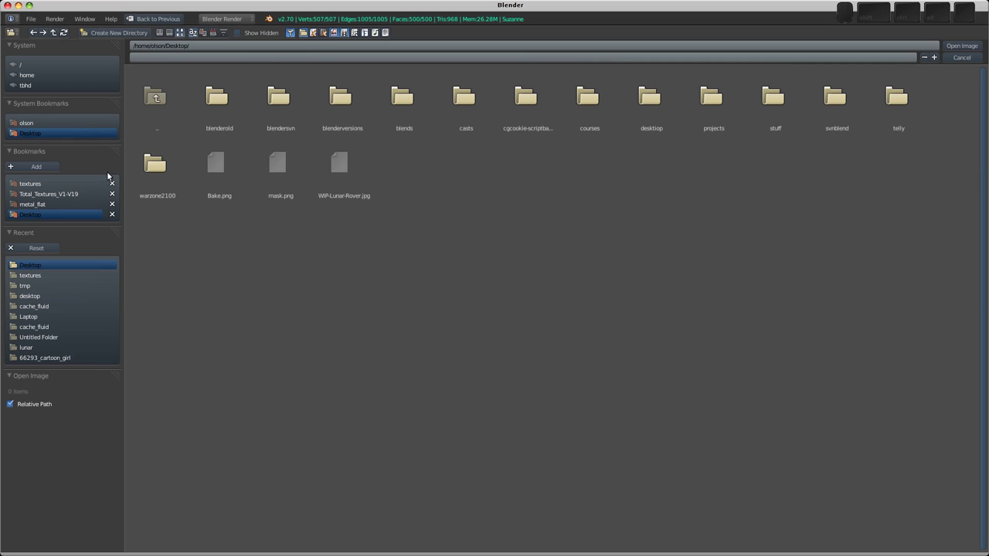
{"action": "left_click", "coordinate": [275, 166]}
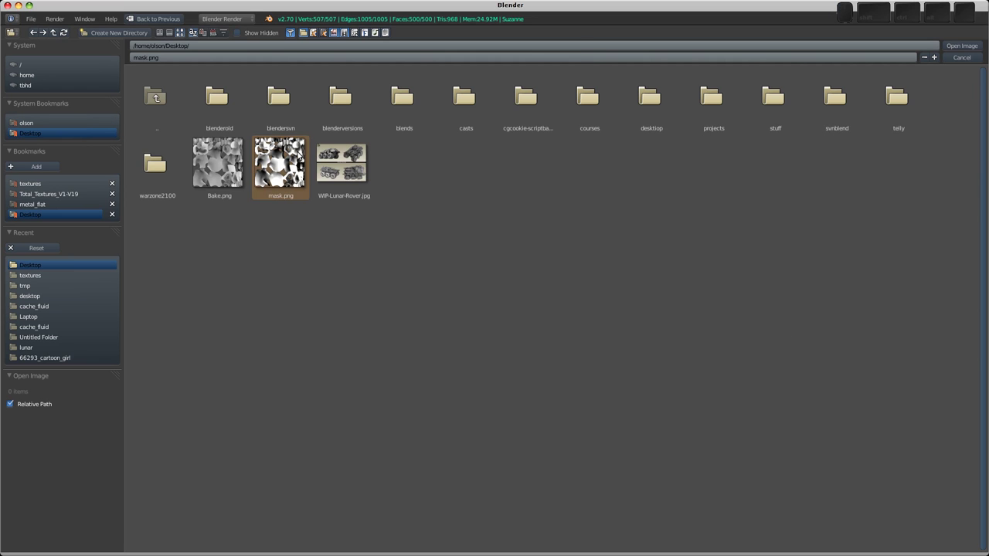
{"action": "left_click", "coordinate": [956, 46]}
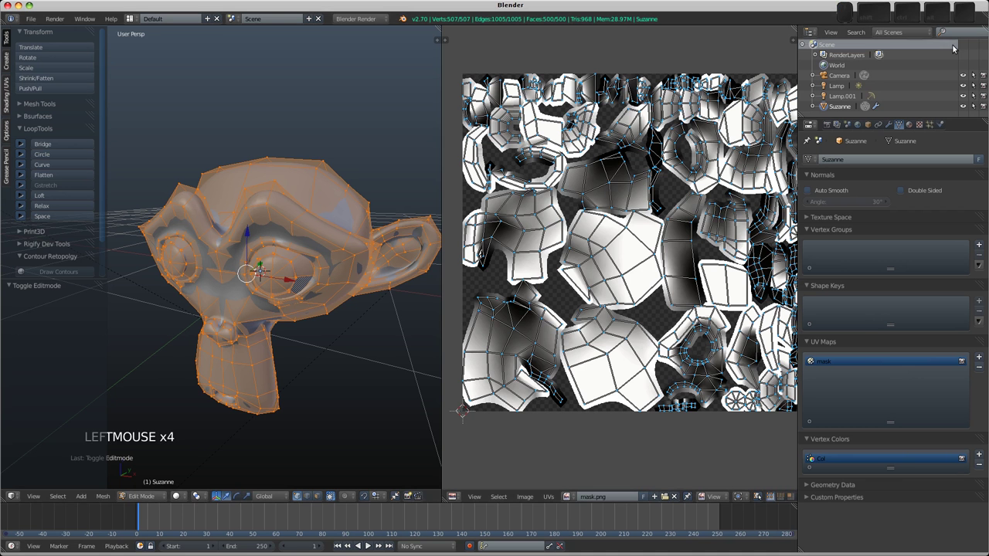
Return the monkey to Vertex Paint mode and remove its vertex color layer
{"action": "key", "text": "Tab"}
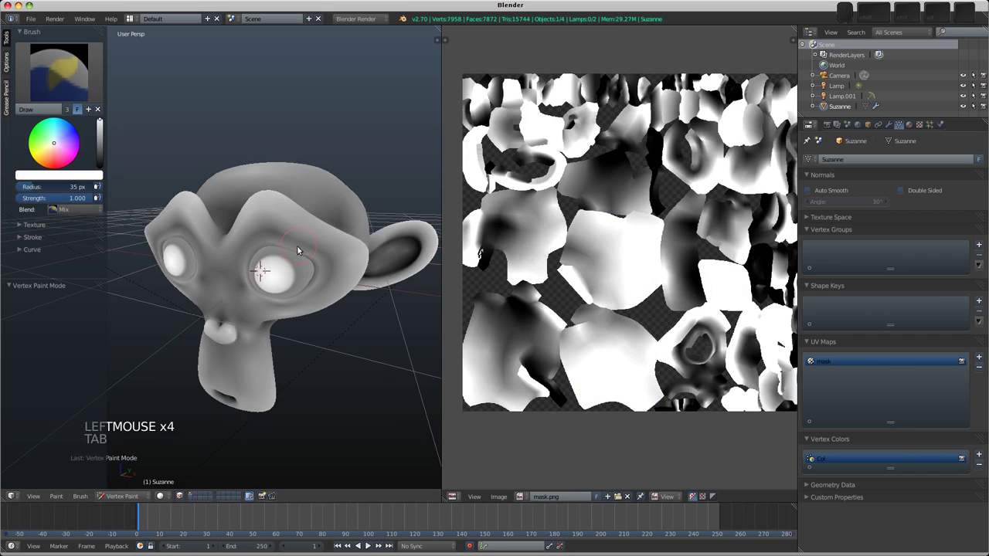
{"action": "middle_click_drag", "start_coordinate": [297, 247], "coordinate": [277, 248]}
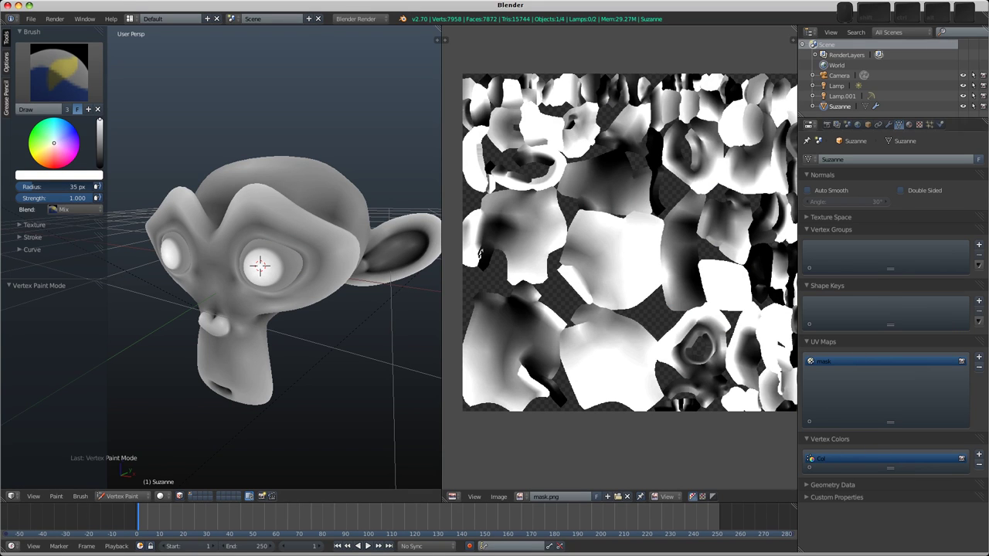
{"action": "left_click", "coordinate": [980, 466]}
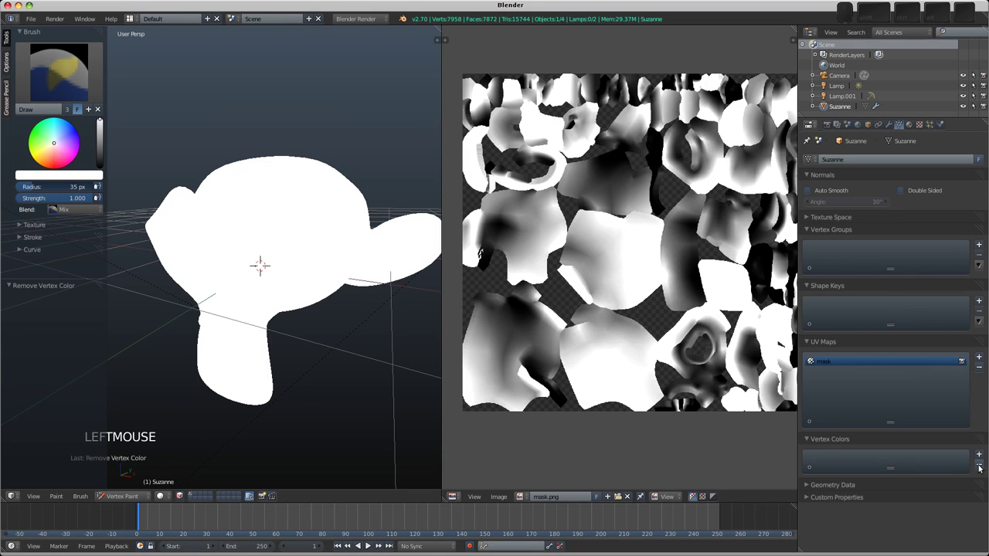
{"action": "scroll", "coordinate": [283, 282], "scroll_direction": "down", "scroll_amount": 1}
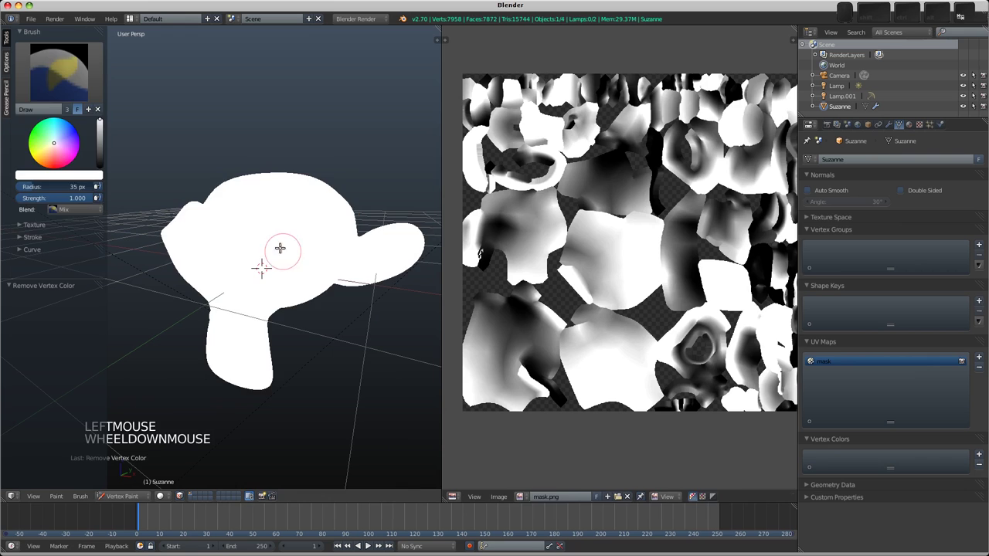
In Edit Mode with all of the monkey's faces selected, assign the mask.png image to its UV map
{"action": "key", "text": "Tab"}
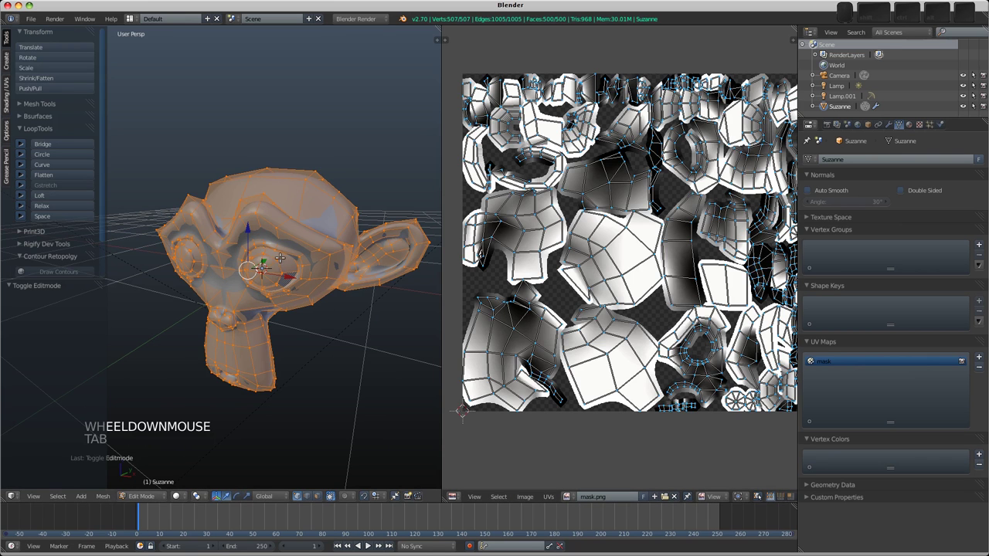
{"action": "key", "text": "a"}
{"action": "key", "text": "a"}
{"action": "key", "text": "a"}
{"action": "key", "text": "a"}
{"action": "left_click", "coordinate": [568, 497]}
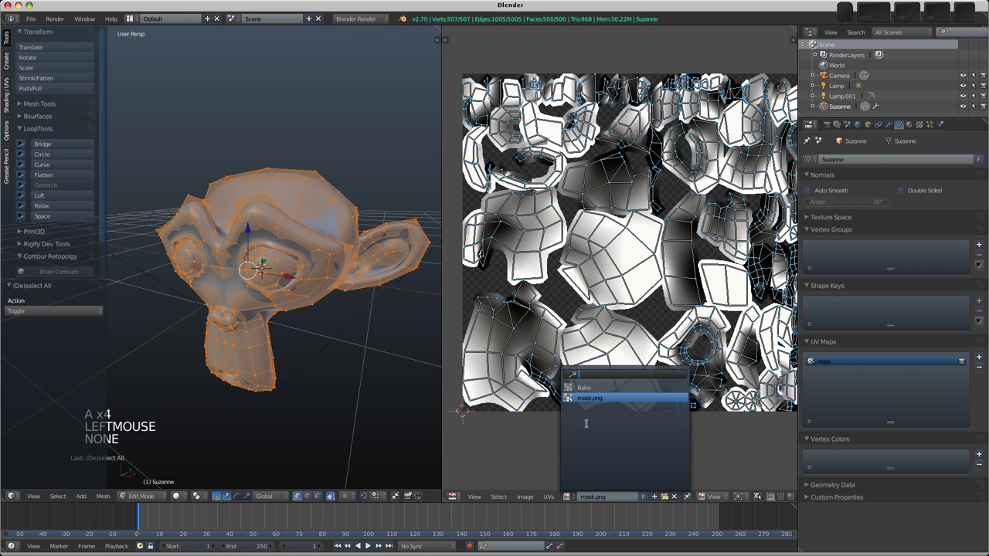
{"action": "left_click", "coordinate": [588, 398]}
Return to Vertex Paint mode and display the monkey with textured shading to check the mask on it
{"action": "key", "text": "Tab"}
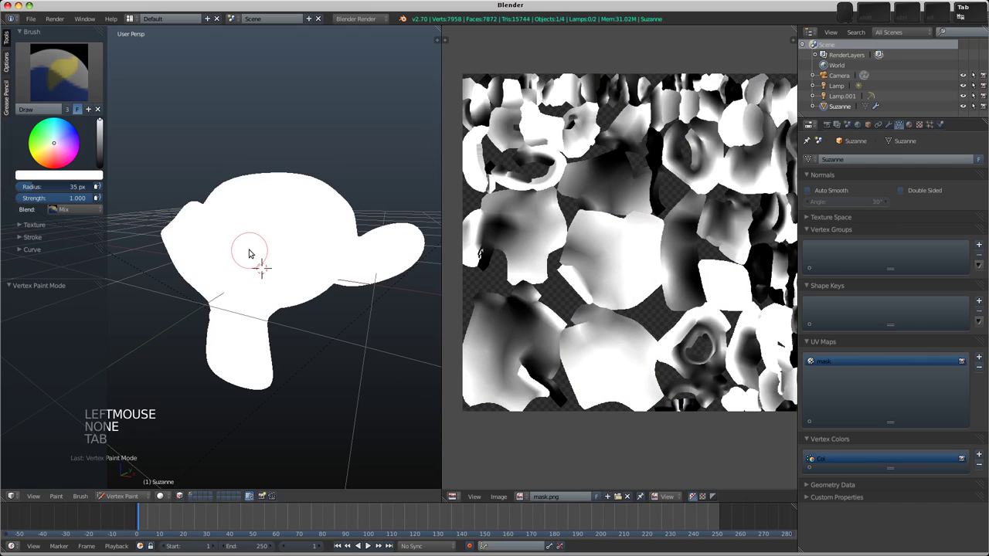
{"action": "key", "text": "alt+z"}
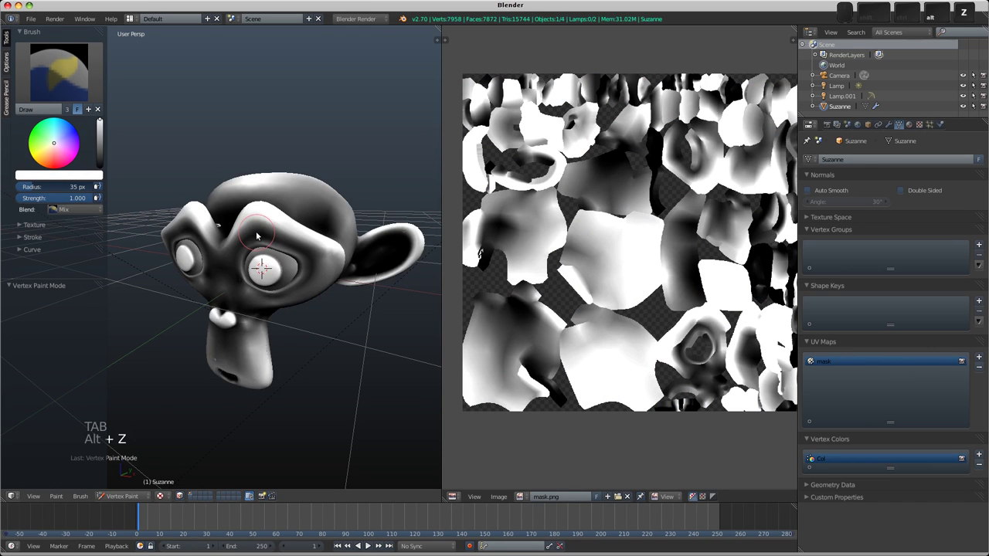
{"action": "mouse_move", "coordinate": [263, 261]}
{"action": "middle_mouse_down"}
{"action": "mouse_move", "coordinate": [278, 266]}
{"action": "mouse_move", "coordinate": [255, 255]}
{"action": "mouse_move", "coordinate": [220, 305]}
{"action": "mouse_move", "coordinate": [255, 266]}
{"action": "middle_mouse_up"}
{"action": "scroll", "coordinate": [220, 305], "scroll_direction": "down", "scroll_amount": 2}
{"action": "scroll", "coordinate": [255, 266], "scroll_direction": "down", "scroll_amount": 1, "text": "shift"}
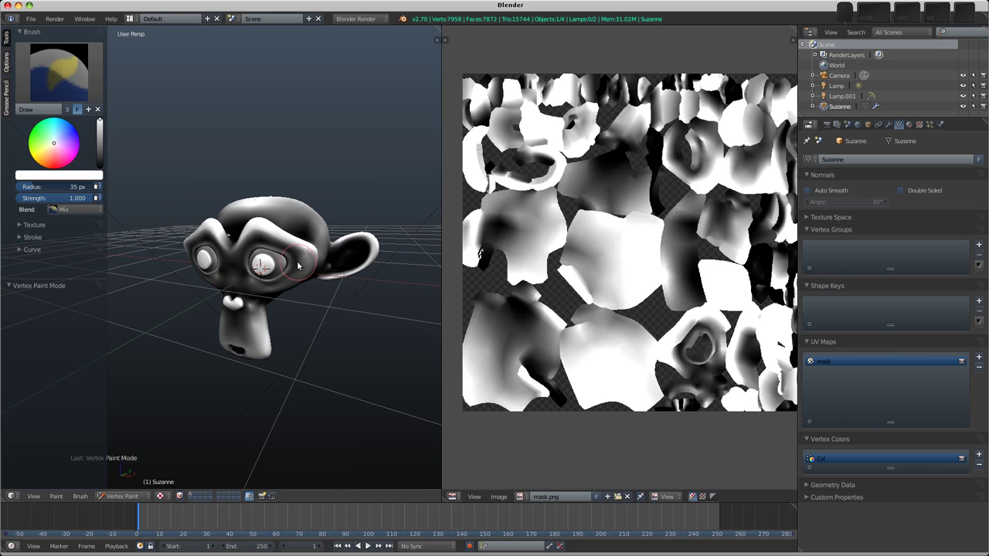
Add a second UV map to the monkey in Edit Mode and name it paint
{"action": "left_click", "coordinate": [979, 358]}
{"action": "left_click", "coordinate": [847, 373], "text": "ctrl"}
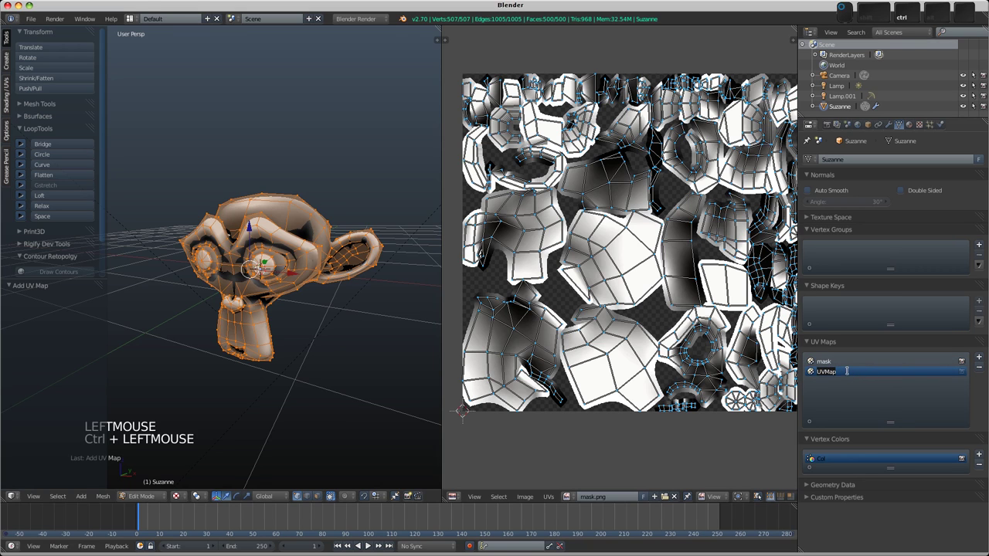
{"action": "type", "text": "paint"}
{"action": "key", "text": "Return"}
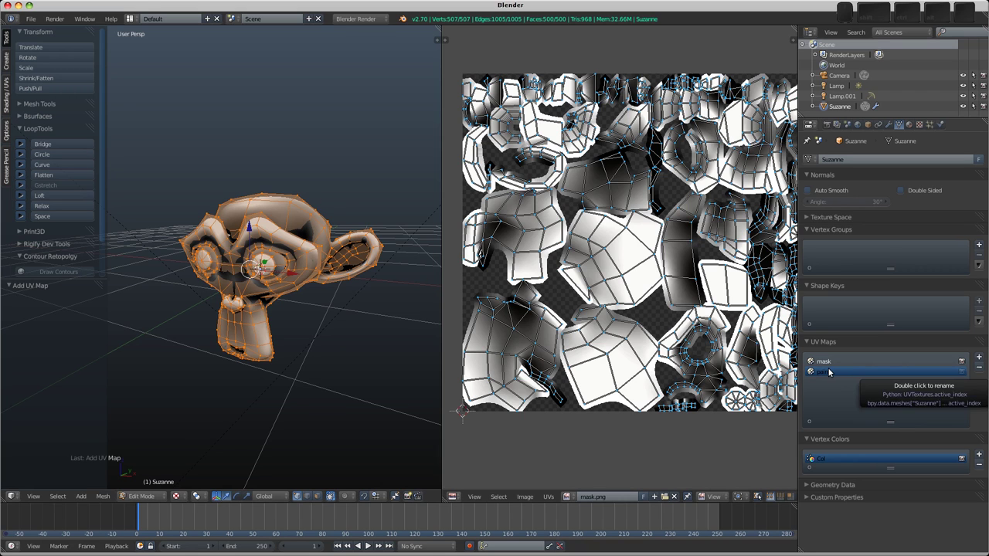
Create a new 1024 × 1024 px blank image named Paint with a grey fill for the paint UV map
{"action": "left_click", "coordinate": [531, 496]}
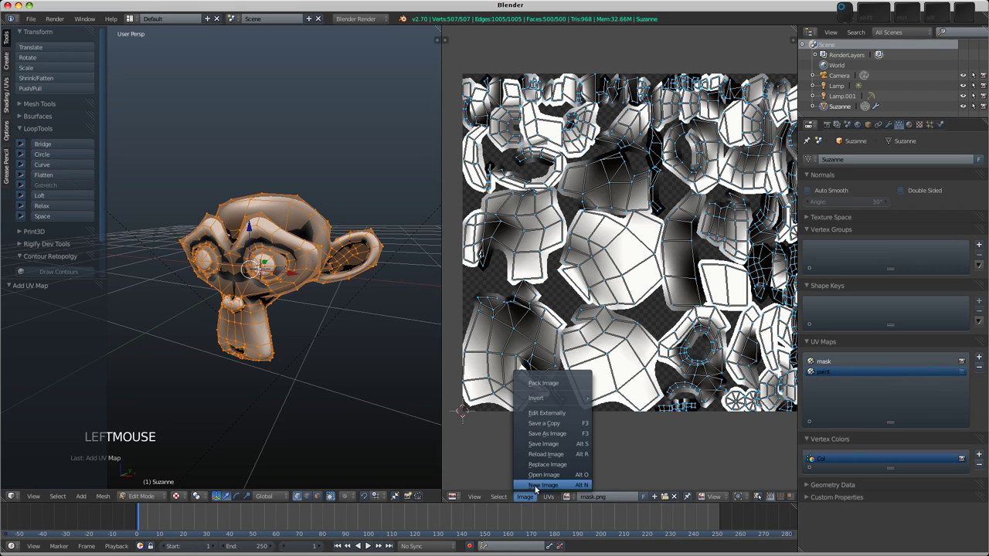
{"action": "left_click", "coordinate": [535, 488]}
{"action": "left_click", "coordinate": [553, 489]}
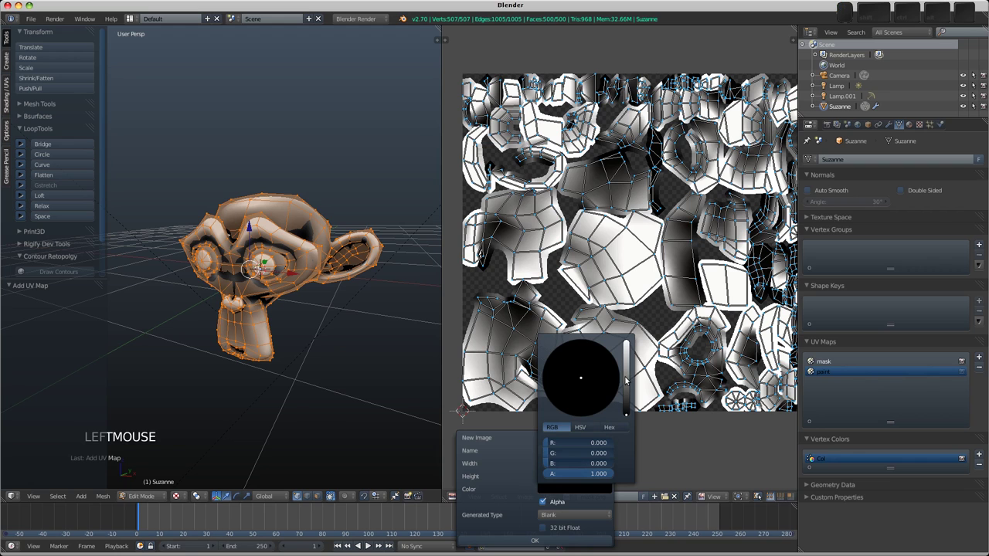
{"action": "left_click", "coordinate": [626, 376]}
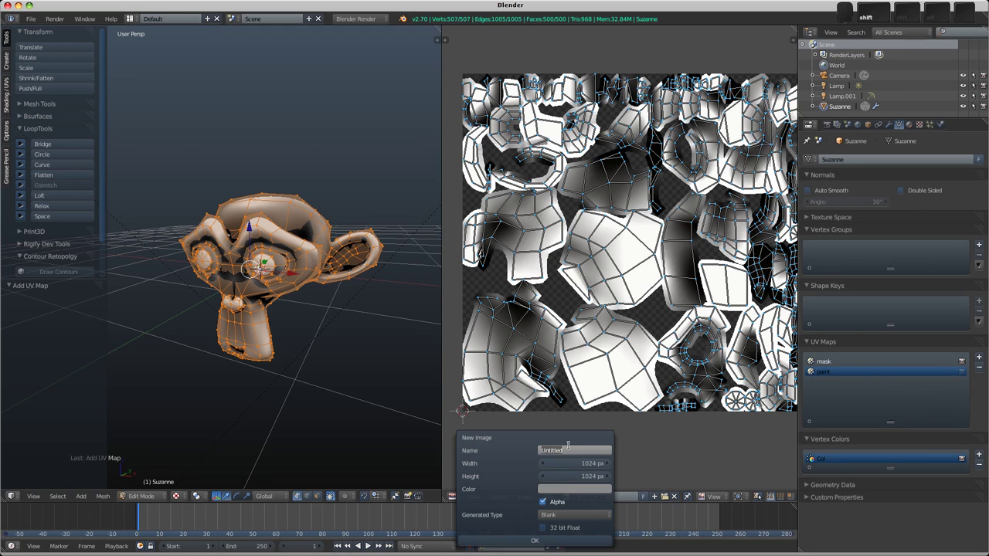
{"action": "left_click", "coordinate": [533, 540]}
{"action": "middle_click_drag", "start_coordinate": [266, 261], "coordinate": [261, 266]}
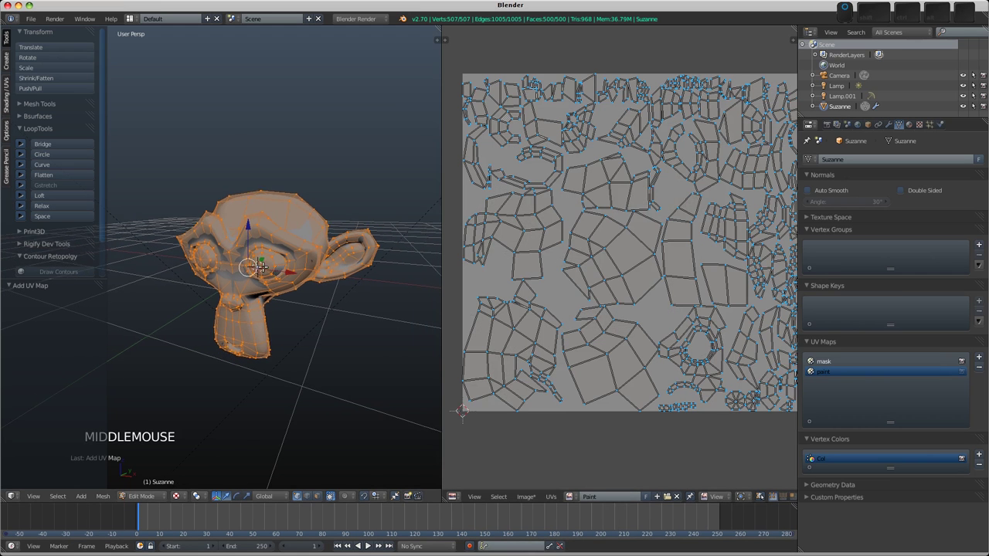
Leave Edit Mode and switch the monkey to Texture Paint mode
{"action": "key", "text": "Tab"}
{"action": "middle_click_drag", "start_coordinate": [273, 322], "coordinate": [292, 306], "text": "shift"}
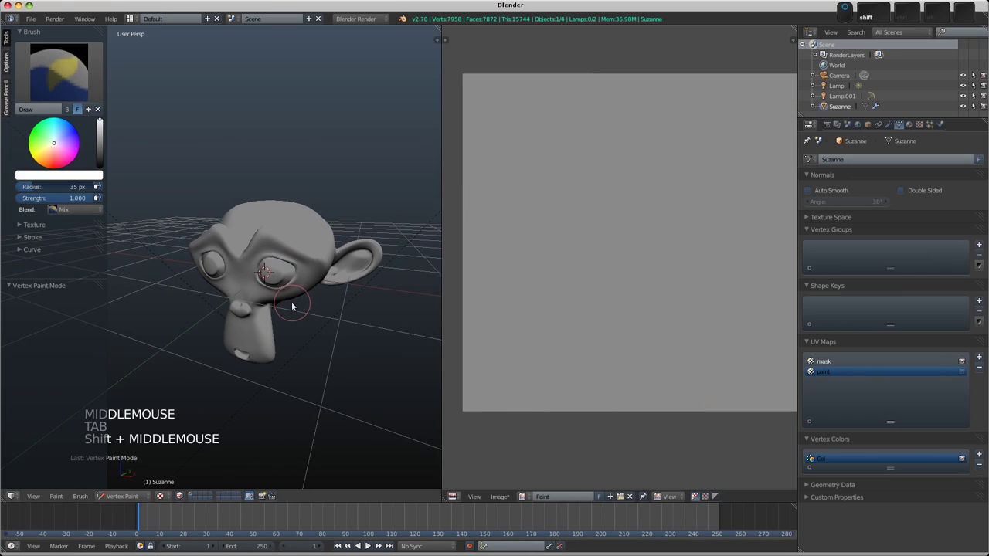
{"action": "scroll", "coordinate": [292, 306], "scroll_direction": "up", "scroll_amount": 1}
{"action": "left_click", "coordinate": [124, 495]}
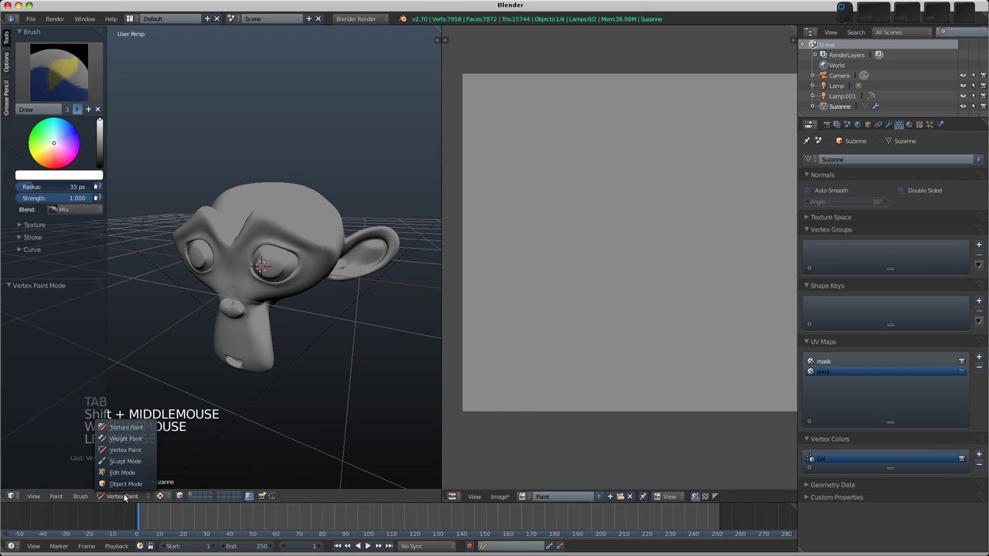
{"action": "left_click", "coordinate": [129, 428]}
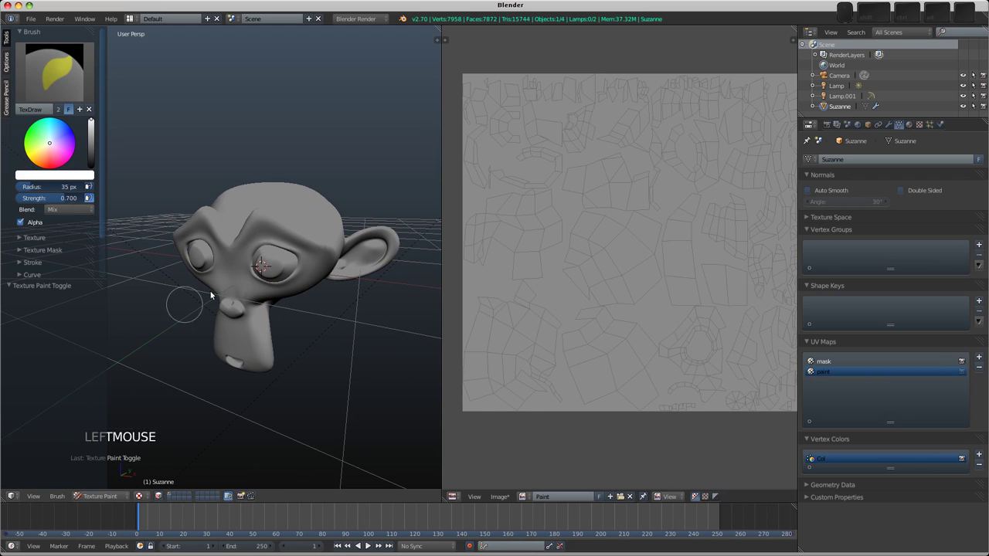
{"action": "mouse_move", "coordinate": [209, 290]}
{"action": "middle_mouse_down", "text": "shift"}
{"action": "mouse_move", "coordinate": [236, 281]}
{"action": "mouse_move", "coordinate": [267, 297]}
{"action": "middle_mouse_up", "text": "shift"}
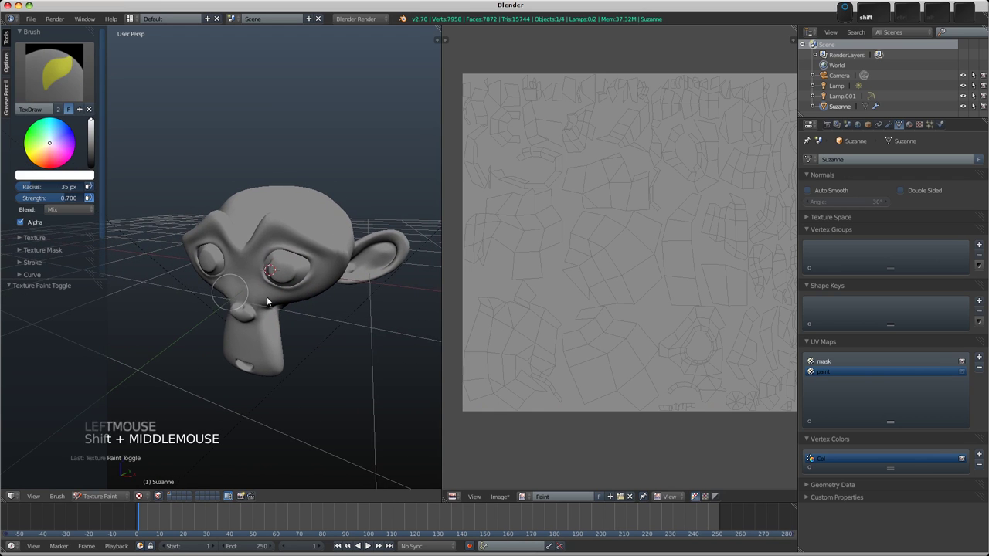
Display the mask UV map on the monkey for comparison and return to the paint UV map
{"action": "left_click", "coordinate": [825, 361]}
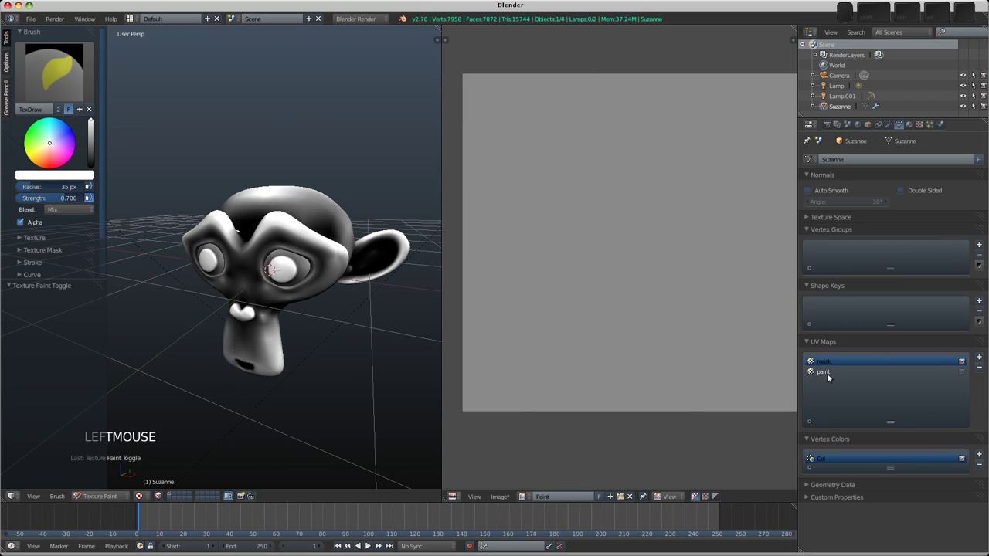
{"action": "left_click", "coordinate": [824, 373]}
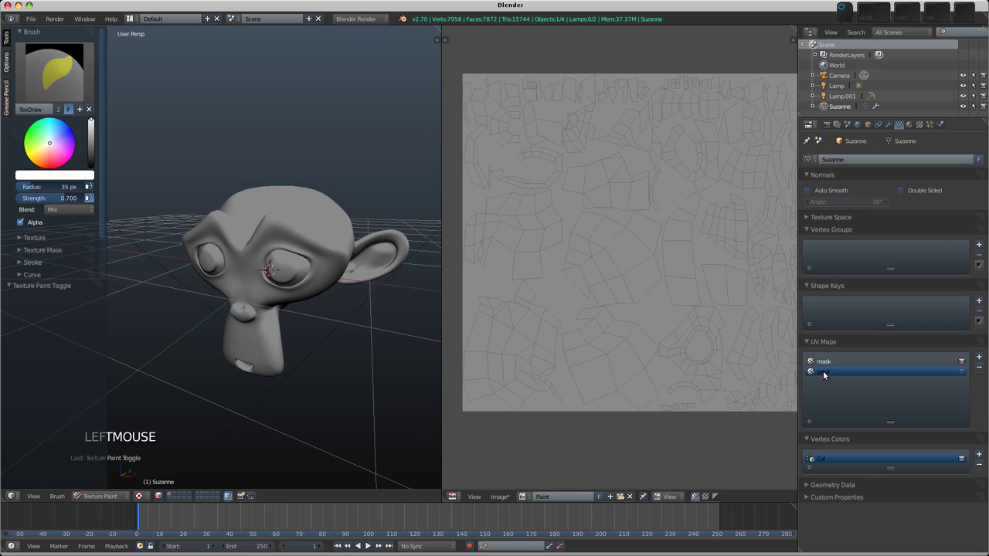
{"action": "middle_click_drag", "start_coordinate": [322, 289], "coordinate": [320, 283], "text": "shift"}
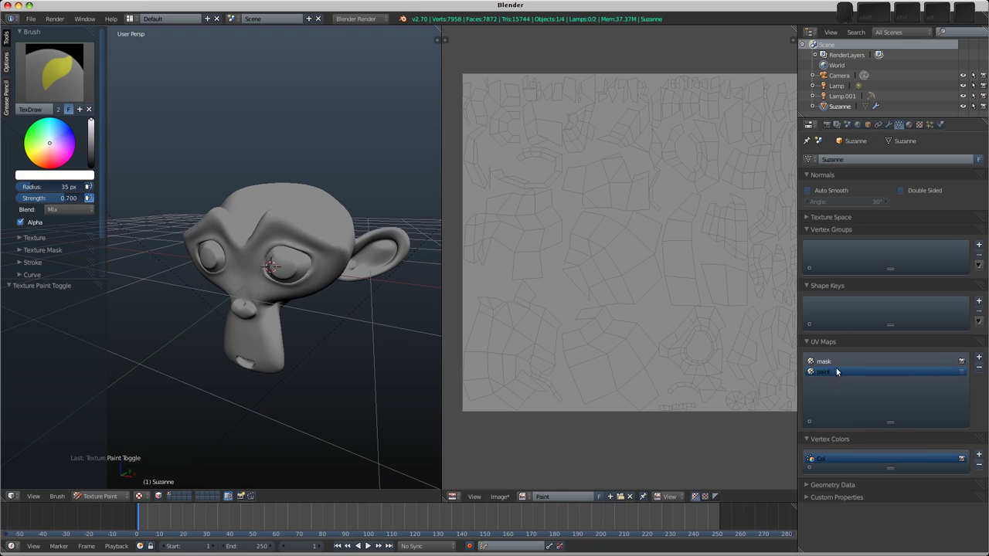
Enable the Project Paint stencil in the painting options, using the mask UV map as its source
{"action": "left_click", "coordinate": [7, 62]}
{"action": "left_click_drag", "start_coordinate": [107, 161], "coordinate": [144, 161]}
{"action": "left_click", "coordinate": [21, 228]}
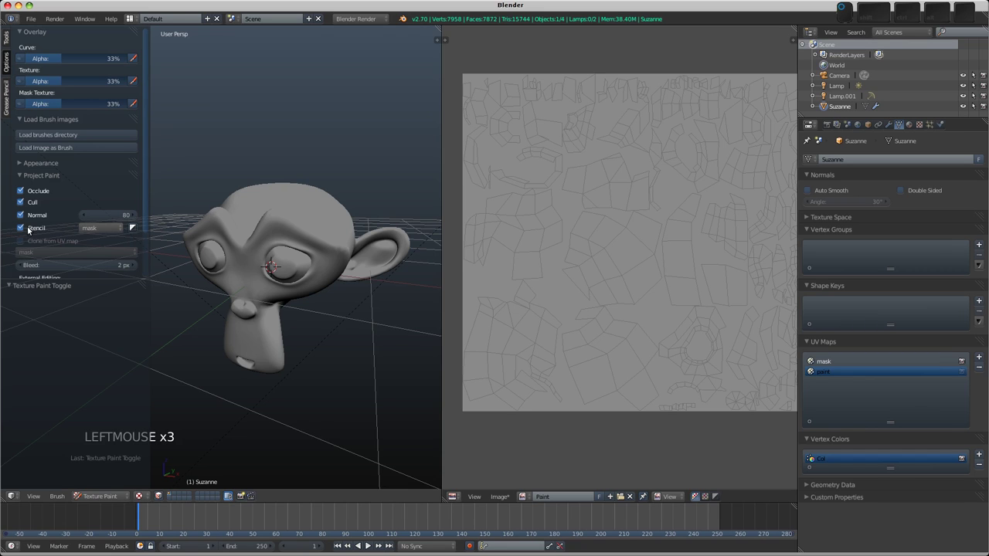
{"action": "left_click", "coordinate": [118, 230]}
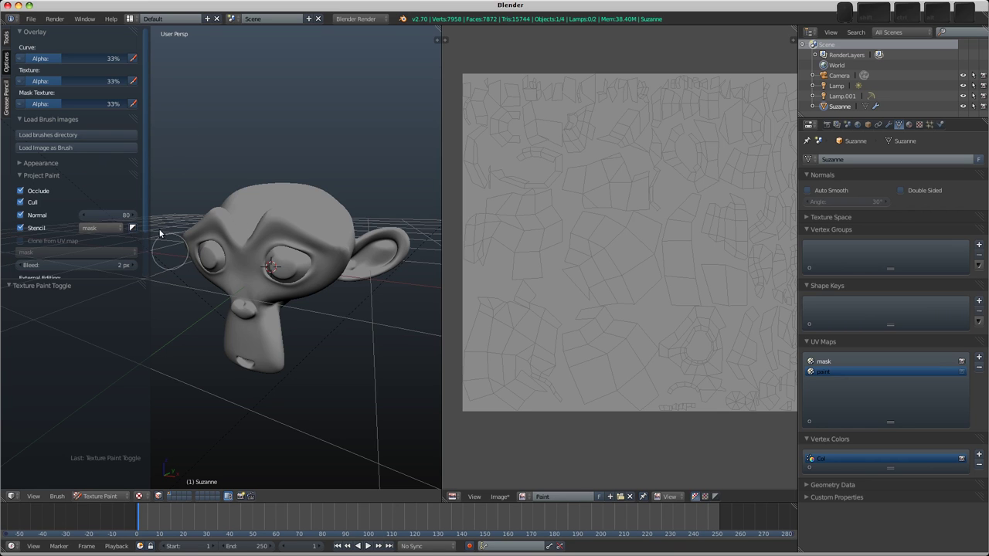
Set the TexDraw brush to a blue-violet colour with strength 1.000 and turn off pen pressure for strength
{"action": "left_click", "coordinate": [5, 44]}
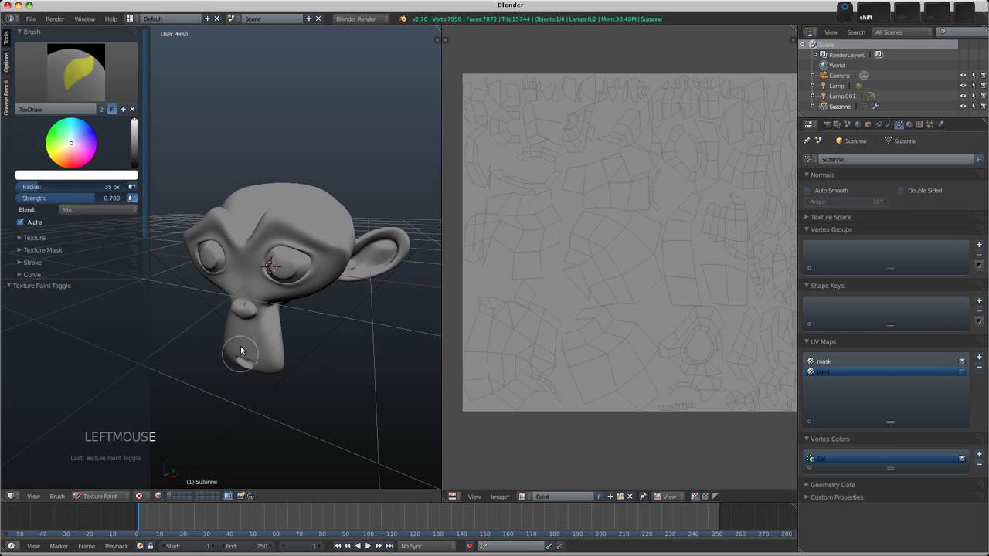
{"action": "middle_click_drag", "start_coordinate": [241, 354], "coordinate": [255, 309], "text": "shift"}
{"action": "left_click_drag", "start_coordinate": [72, 138], "coordinate": [92, 132]}
{"action": "left_click_drag", "start_coordinate": [62, 198], "coordinate": [130, 198]}
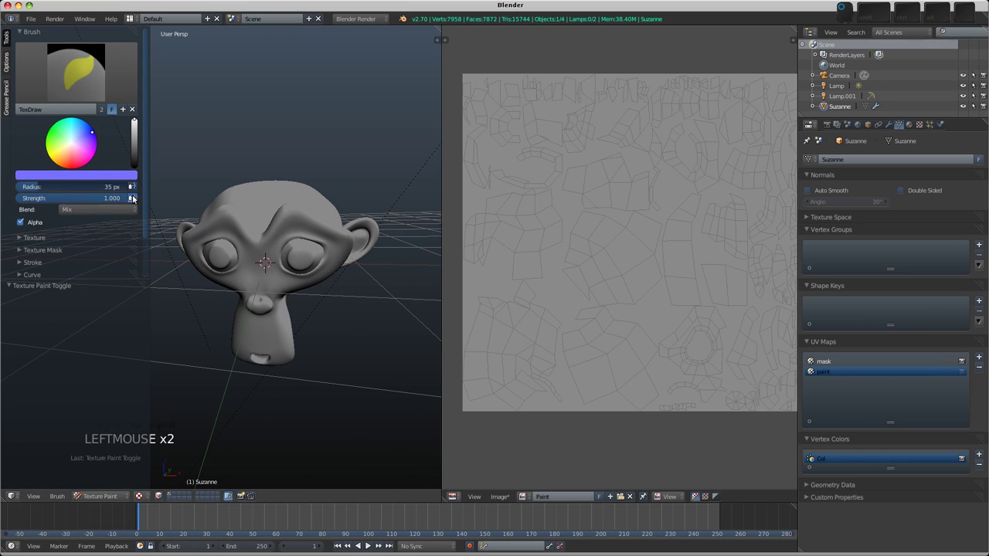
{"action": "left_click", "coordinate": [132, 199]}
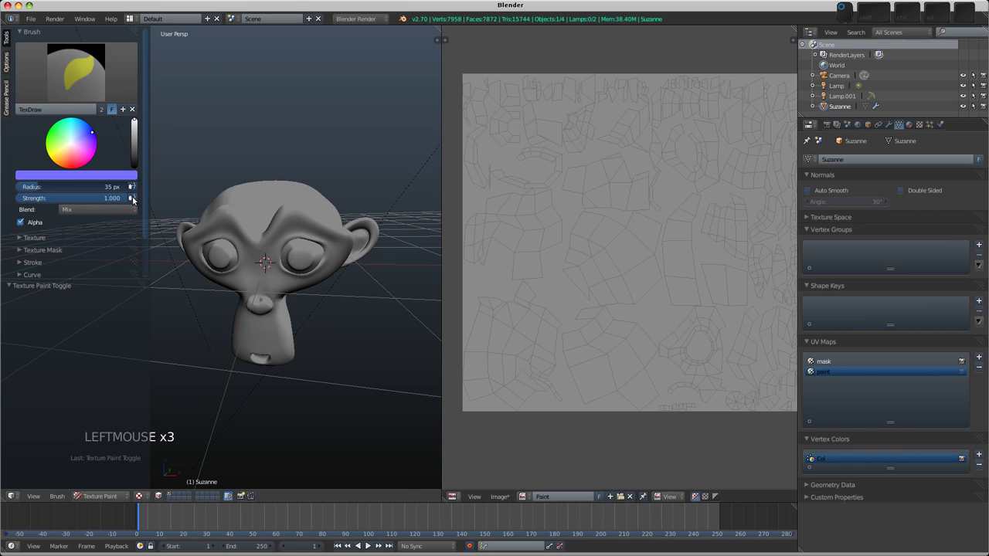
{"action": "middle_click_drag", "start_coordinate": [250, 284], "coordinate": [282, 265], "text": "shift"}
Paint blue-violet strokes across the monkey's face on the paint UV map and compare them with the mask
{"action": "left_click", "coordinate": [822, 362]}
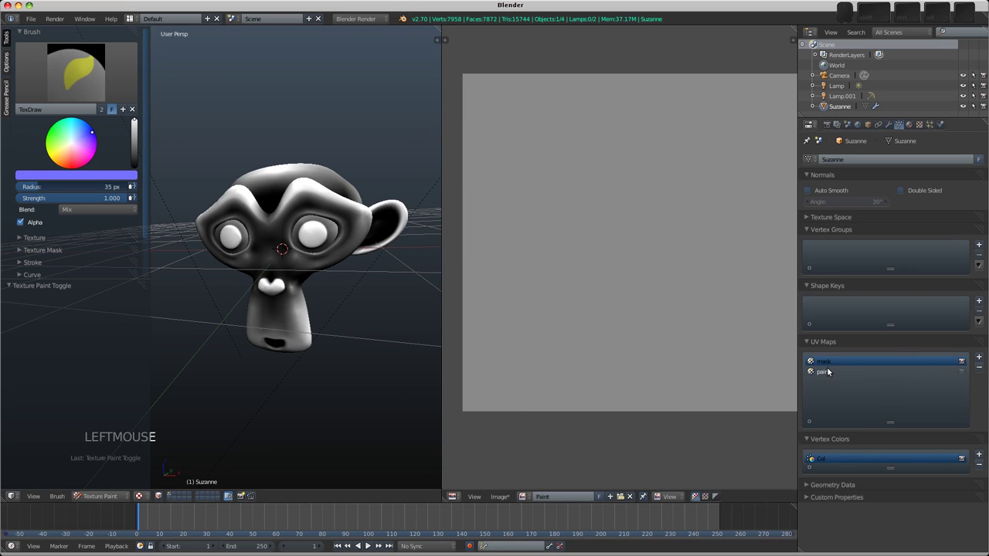
{"action": "left_click", "coordinate": [823, 371]}
{"action": "mouse_move", "coordinate": [293, 255]}
{"action": "middle_mouse_down"}
{"action": "mouse_move", "coordinate": [346, 254]}
{"action": "mouse_move", "coordinate": [426, 222]}
{"action": "middle_mouse_up"}
{"action": "mouse_move", "coordinate": [423, 222]}
{"action": "left_mouse_down"}
{"action": "mouse_move", "coordinate": [314, 221]}
{"action": "mouse_move", "coordinate": [372, 235]}
{"action": "mouse_move", "coordinate": [348, 250]}
{"action": "mouse_move", "coordinate": [397, 250]}
{"action": "mouse_move", "coordinate": [316, 267]}
{"action": "mouse_move", "coordinate": [374, 235]}
{"action": "mouse_move", "coordinate": [366, 214]}
{"action": "mouse_move", "coordinate": [294, 197]}
{"action": "mouse_move", "coordinate": [243, 257]}
{"action": "mouse_move", "coordinate": [195, 219]}
{"action": "left_mouse_up"}
{"action": "left_click", "coordinate": [822, 362]}
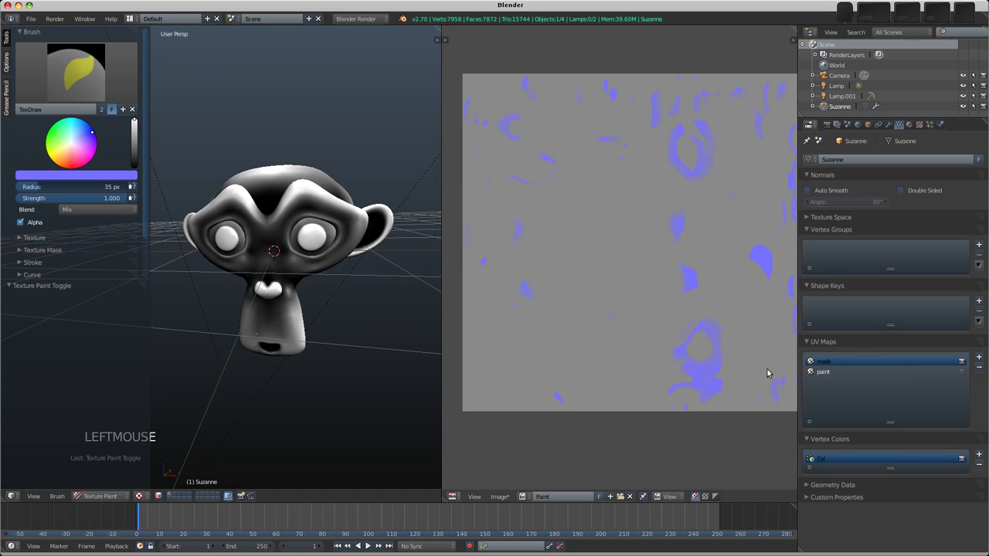
Return to the paint UV map, change the brush colour to magenta and paint over the blue-violet strokes on the face
{"action": "left_click", "coordinate": [834, 374]}
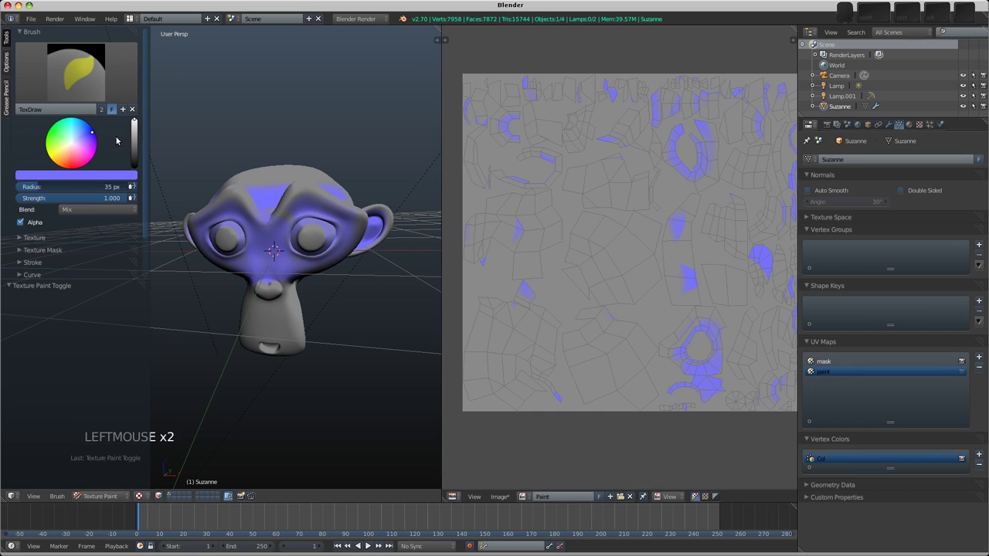
{"action": "left_click", "coordinate": [86, 163]}
{"action": "mouse_move", "coordinate": [340, 231]}
{"action": "left_mouse_down"}
{"action": "mouse_move", "coordinate": [249, 236]}
{"action": "mouse_move", "coordinate": [371, 244]}
{"action": "mouse_move", "coordinate": [382, 216]}
{"action": "mouse_move", "coordinate": [276, 258]}
{"action": "mouse_move", "coordinate": [334, 258]}
{"action": "left_mouse_up"}
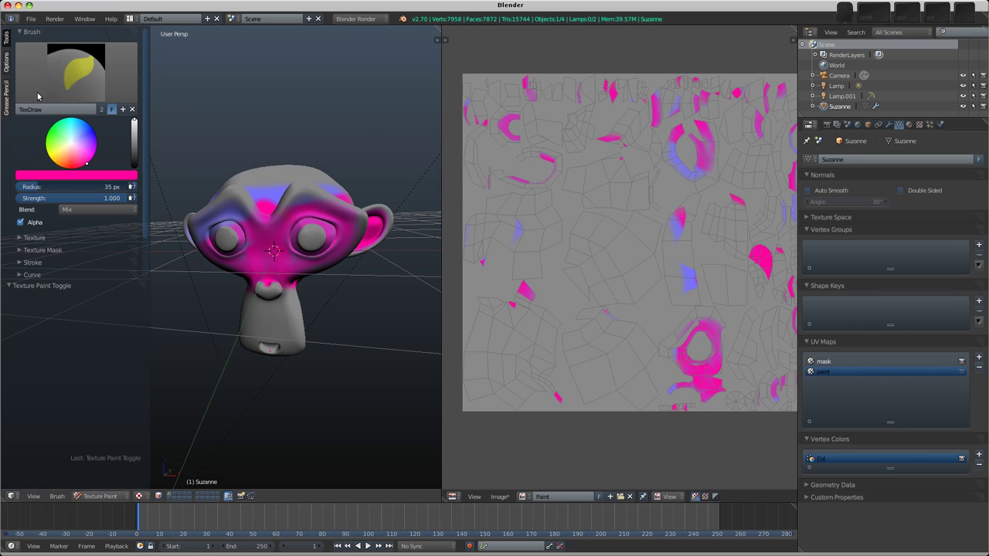
Undo all the blue-violet and magenta strokes painted on the monkey
{"action": "left_click", "coordinate": [6, 66]}
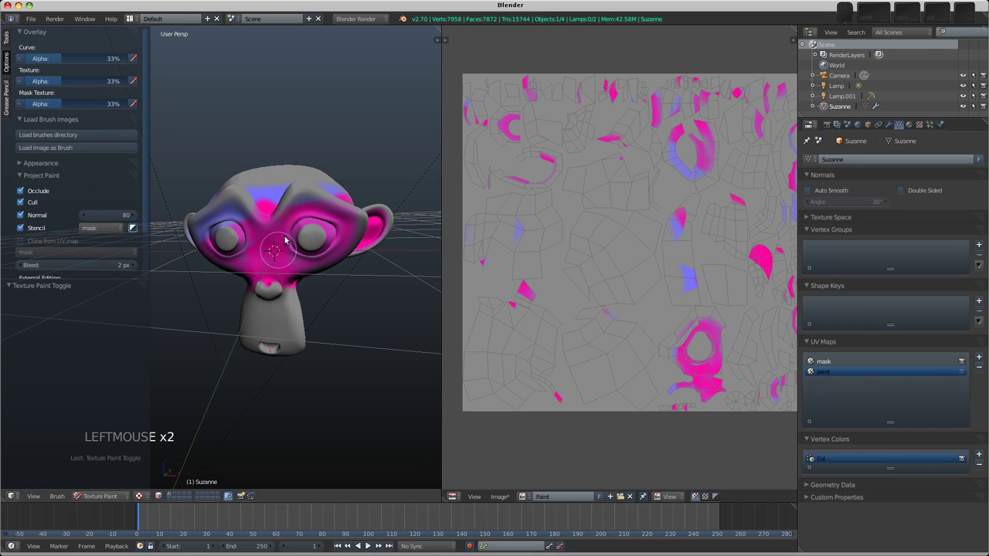
{"action": "key", "text": "ctrl+z"}
{"action": "key", "text": "ctrl+z"}
{"action": "key", "text": "ctrl+z"}
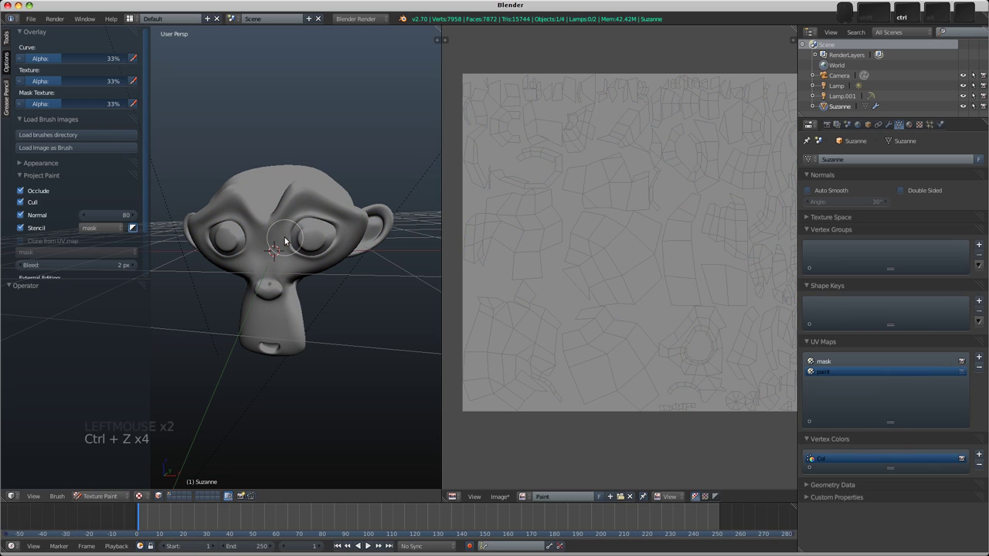
With the stencil inverted, paint magenta over the monkey's eyes, brow and one ear
{"action": "left_click", "coordinate": [132, 228]}
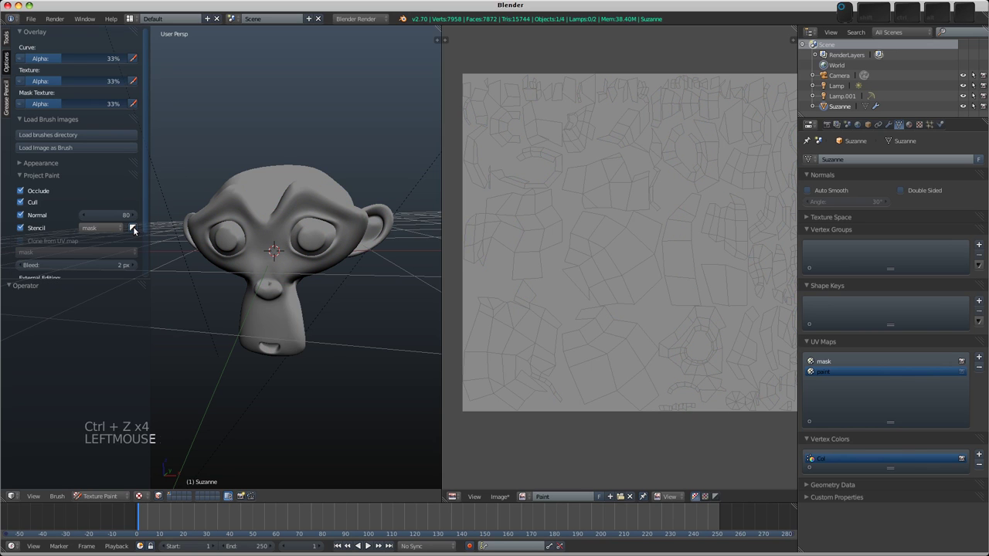
{"action": "double_click", "coordinate": [132, 228]}
{"action": "left_click", "coordinate": [5, 44]}
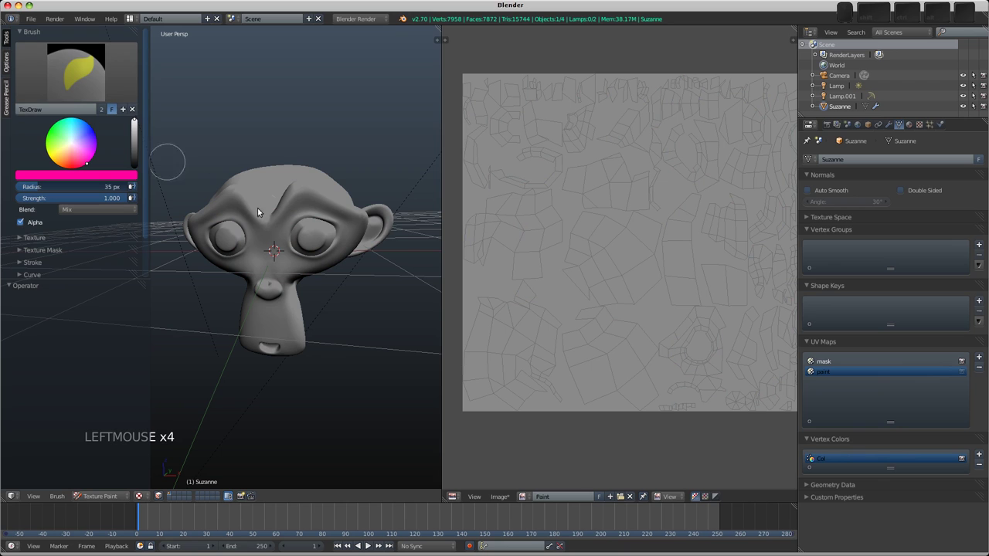
{"action": "mouse_move", "coordinate": [403, 206]}
{"action": "left_mouse_down"}
{"action": "mouse_move", "coordinate": [325, 255]}
{"action": "mouse_move", "coordinate": [295, 248]}
{"action": "mouse_move", "coordinate": [306, 225]}
{"action": "mouse_move", "coordinate": [308, 252]}
{"action": "mouse_move", "coordinate": [297, 226]}
{"action": "mouse_move", "coordinate": [363, 242]}
{"action": "mouse_move", "coordinate": [388, 198]}
{"action": "mouse_move", "coordinate": [286, 265]}
{"action": "mouse_move", "coordinate": [343, 214]}
{"action": "mouse_move", "coordinate": [261, 260]}
{"action": "mouse_move", "coordinate": [148, 232]}
{"action": "mouse_move", "coordinate": [371, 214]}
{"action": "left_mouse_up"}
{"action": "middle_click_drag", "start_coordinate": [371, 216], "coordinate": [314, 257]}
{"action": "left_click", "coordinate": [357, 216]}
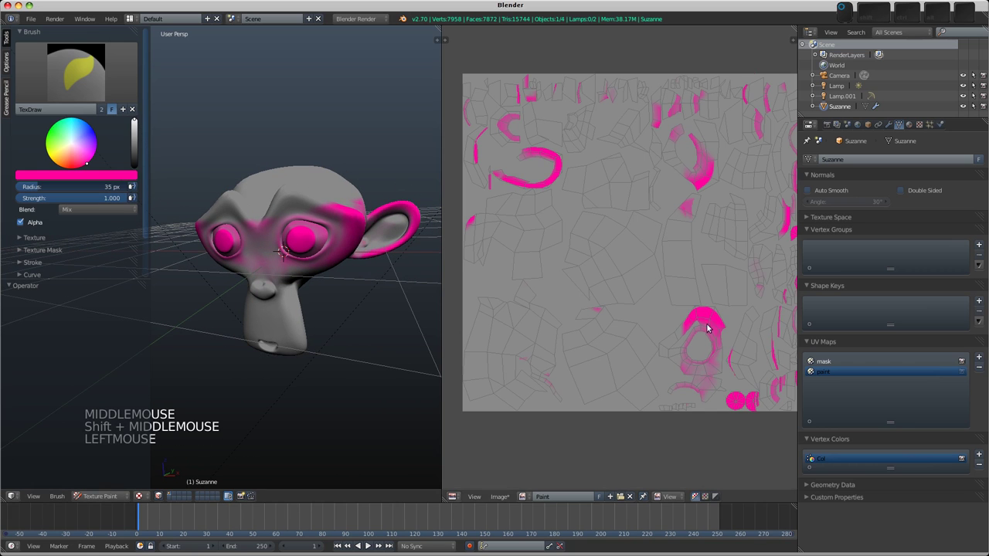
Make the mask UV map active and paint the top of the monkey's head white
{"action": "left_click", "coordinate": [824, 361]}
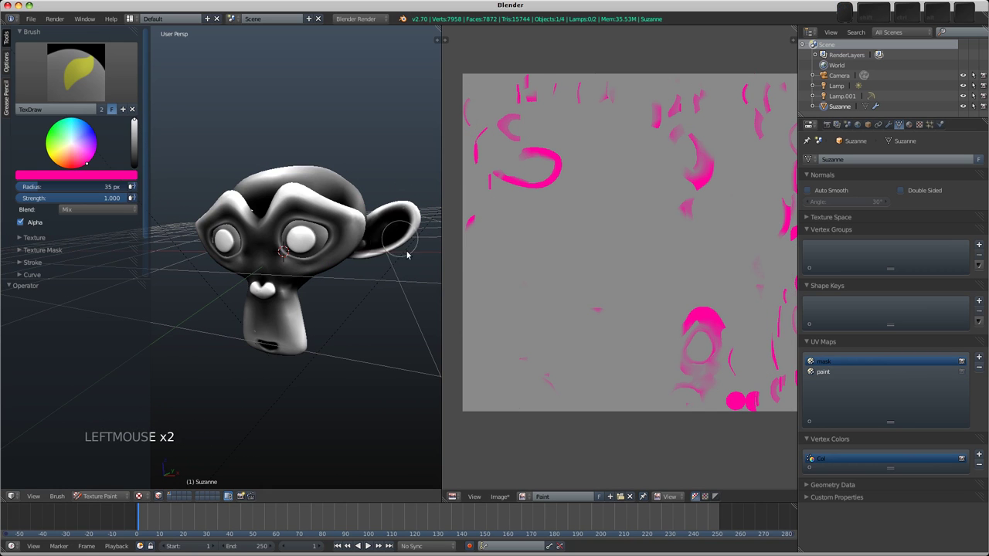
{"action": "middle_click_drag", "start_coordinate": [363, 228], "coordinate": [410, 321]}
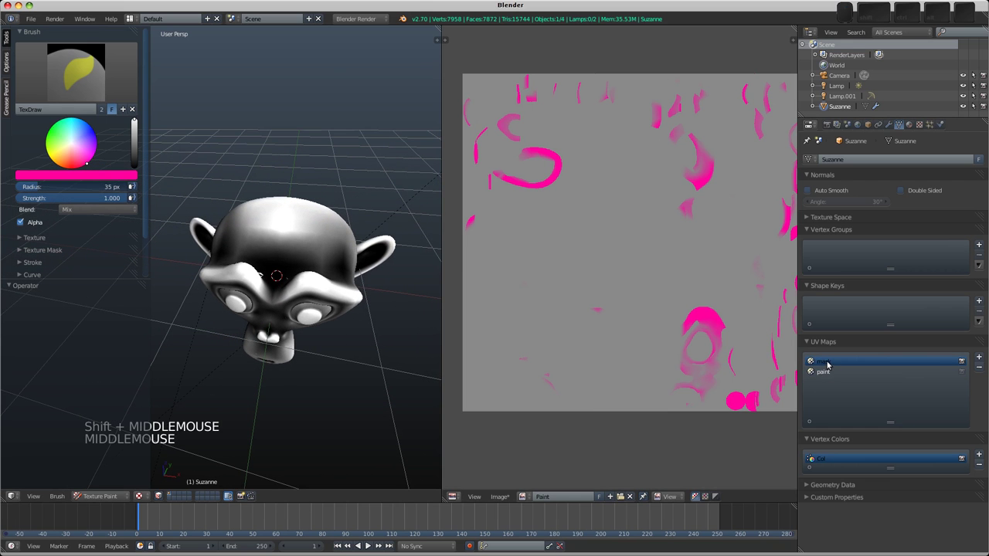
{"action": "mouse_move", "coordinate": [170, 288]}
{"action": "middle_mouse_down"}
{"action": "mouse_move", "coordinate": [162, 301]}
{"action": "mouse_move", "coordinate": [214, 309]}
{"action": "mouse_move", "coordinate": [173, 225]}
{"action": "middle_mouse_up"}
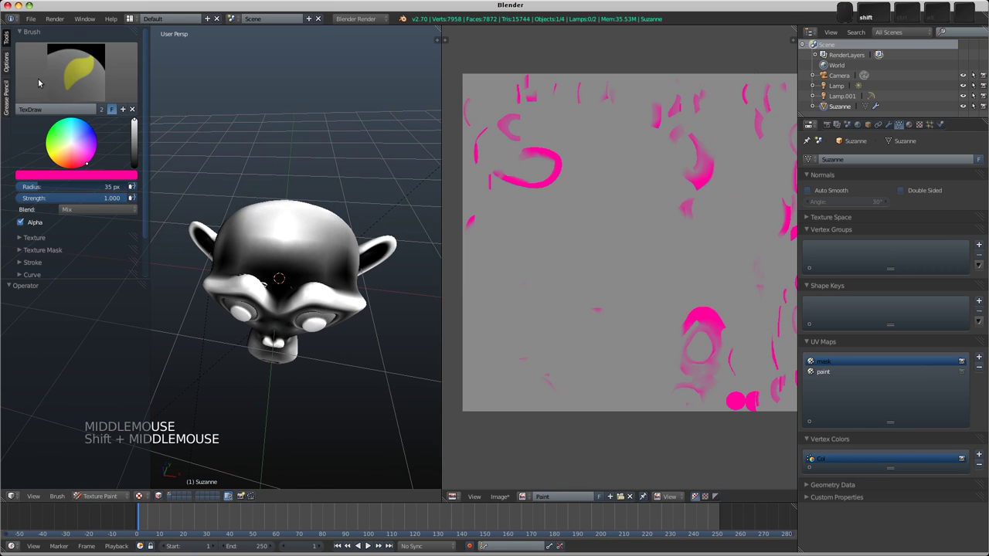
{"action": "left_click", "coordinate": [72, 143]}
{"action": "mouse_move", "coordinate": [224, 259]}
{"action": "left_mouse_down"}
{"action": "mouse_move", "coordinate": [418, 260]}
{"action": "mouse_move", "coordinate": [280, 261]}
{"action": "mouse_move", "coordinate": [296, 268]}
{"action": "mouse_move", "coordinate": [276, 276]}
{"action": "mouse_move", "coordinate": [335, 228]}
{"action": "mouse_move", "coordinate": [210, 223]}
{"action": "mouse_move", "coordinate": [251, 204]}
{"action": "mouse_move", "coordinate": [324, 241]}
{"action": "mouse_move", "coordinate": [287, 240]}
{"action": "mouse_move", "coordinate": [217, 201]}
{"action": "left_mouse_up"}
Set the brush to black with an 8 px radius and write the word Mask on the monkey's forehead
{"action": "left_click_drag", "start_coordinate": [132, 139], "coordinate": [134, 166]}
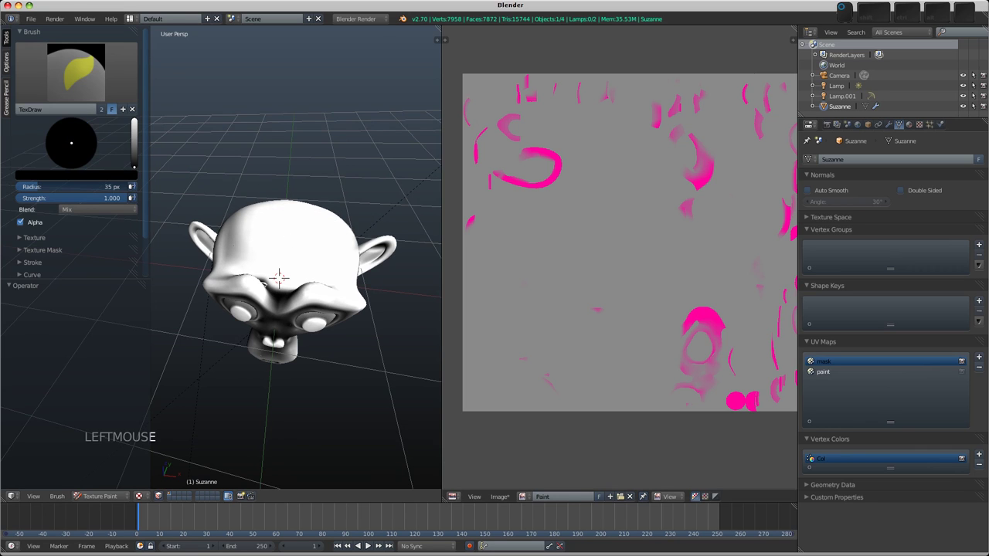
{"action": "key", "text": "f"}
{"action": "key", "text": "f"}
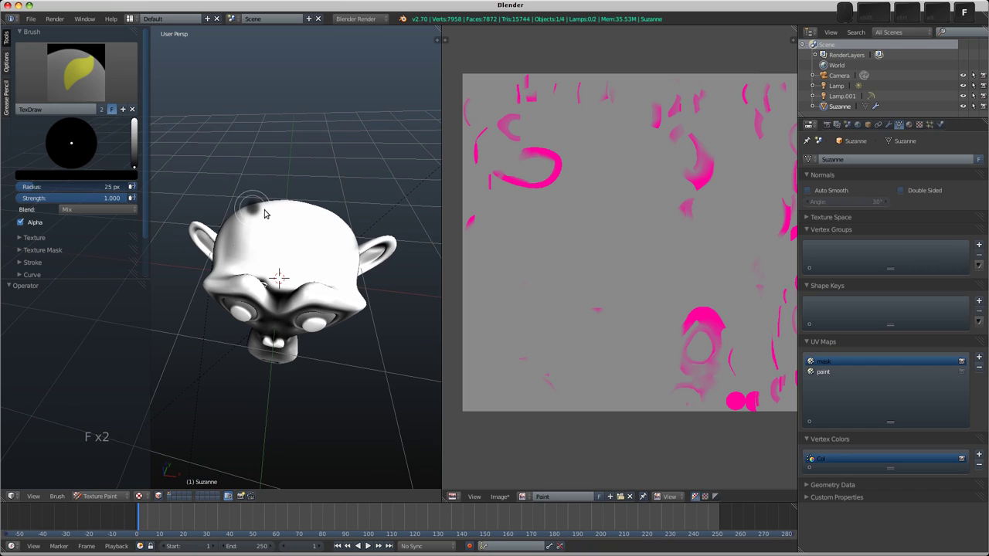
{"action": "left_click", "coordinate": [254, 232]}
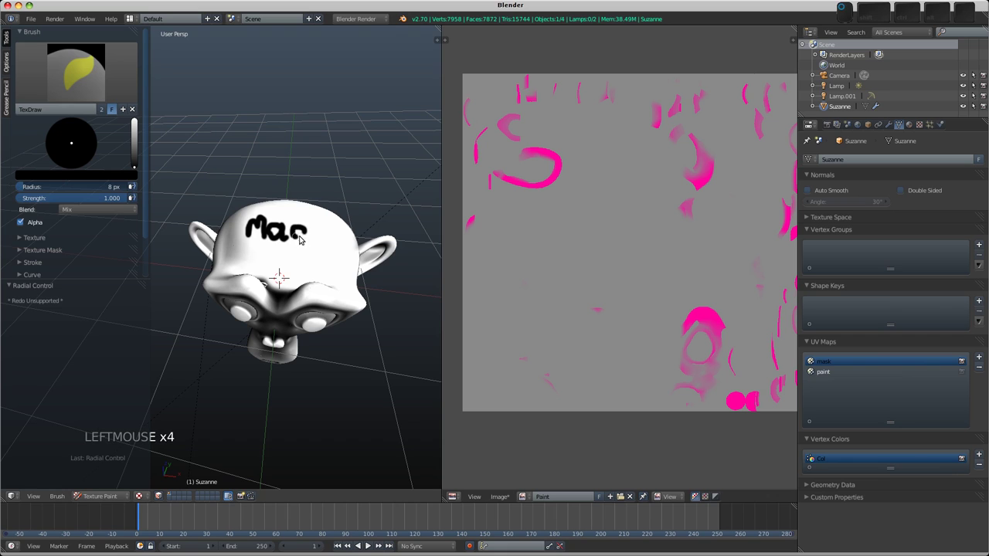
{"action": "left_click_drag", "start_coordinate": [316, 227], "coordinate": [308, 252]}
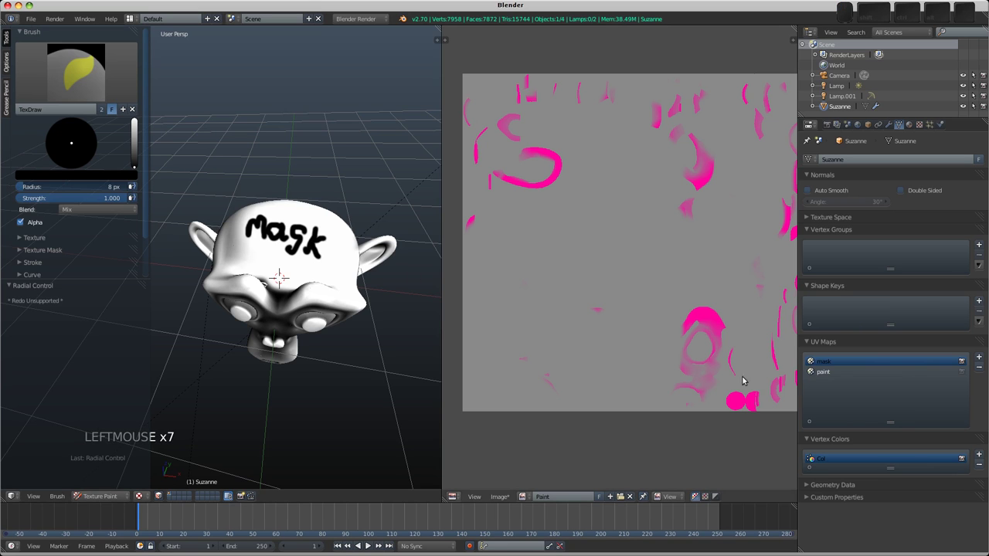
Return to the paint UV map and paint the forehead and top of the head green with a 69 px brush
{"action": "left_click", "coordinate": [824, 372]}
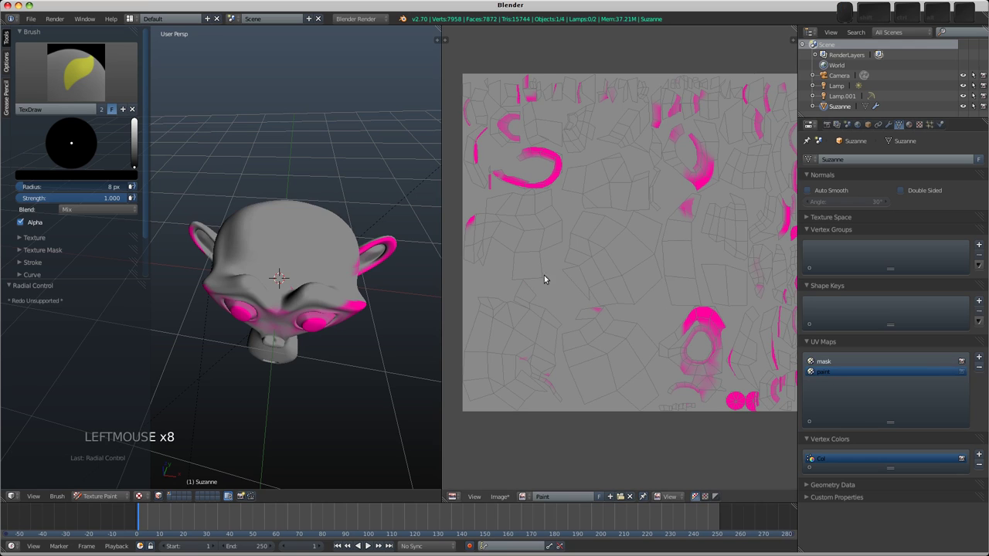
{"action": "left_click_drag", "start_coordinate": [133, 143], "coordinate": [134, 122]}
{"action": "left_click", "coordinate": [55, 122]}
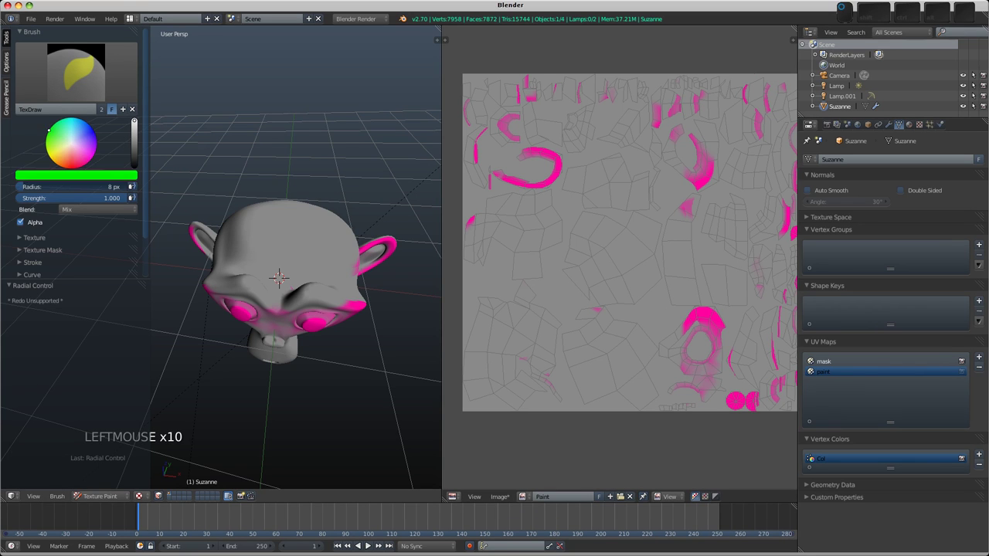
{"action": "key", "text": "f"}
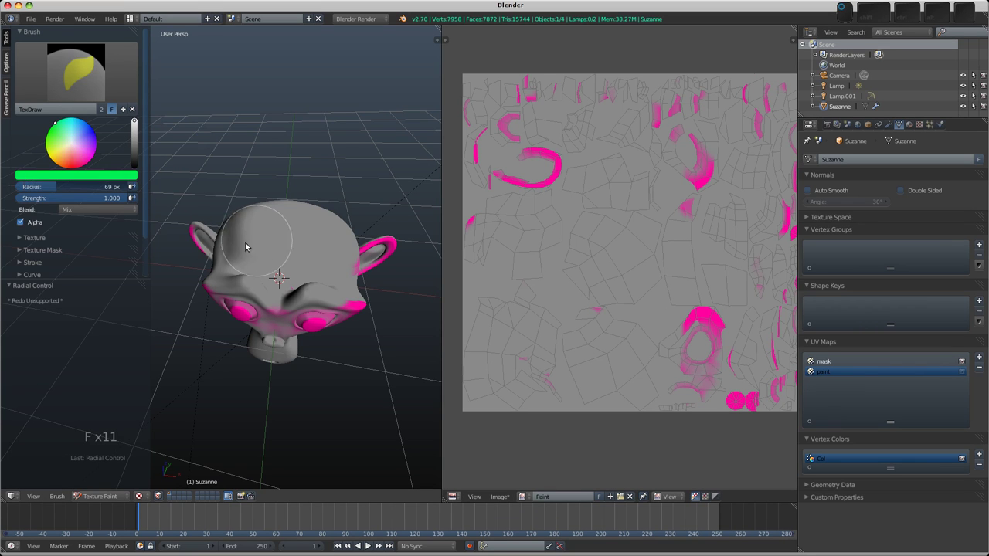
{"action": "mouse_move", "coordinate": [247, 244]}
{"action": "left_mouse_down"}
{"action": "mouse_move", "coordinate": [216, 249]}
{"action": "mouse_move", "coordinate": [350, 238]}
{"action": "mouse_move", "coordinate": [241, 236]}
{"action": "mouse_move", "coordinate": [243, 203]}
{"action": "mouse_move", "coordinate": [337, 224]}
{"action": "mouse_move", "coordinate": [231, 243]}
{"action": "mouse_move", "coordinate": [249, 269]}
{"action": "mouse_move", "coordinate": [302, 277]}
{"action": "left_mouse_up"}
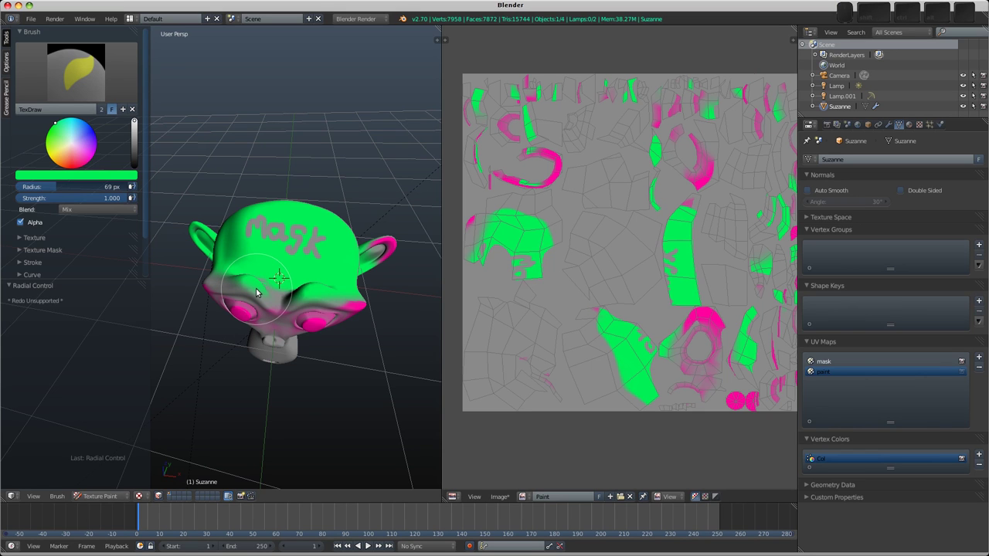
Inspect the painted head and check which UV map is chosen for the stencil in the Project Paint options
{"action": "middle_click_drag", "start_coordinate": [257, 292], "coordinate": [363, 278]}
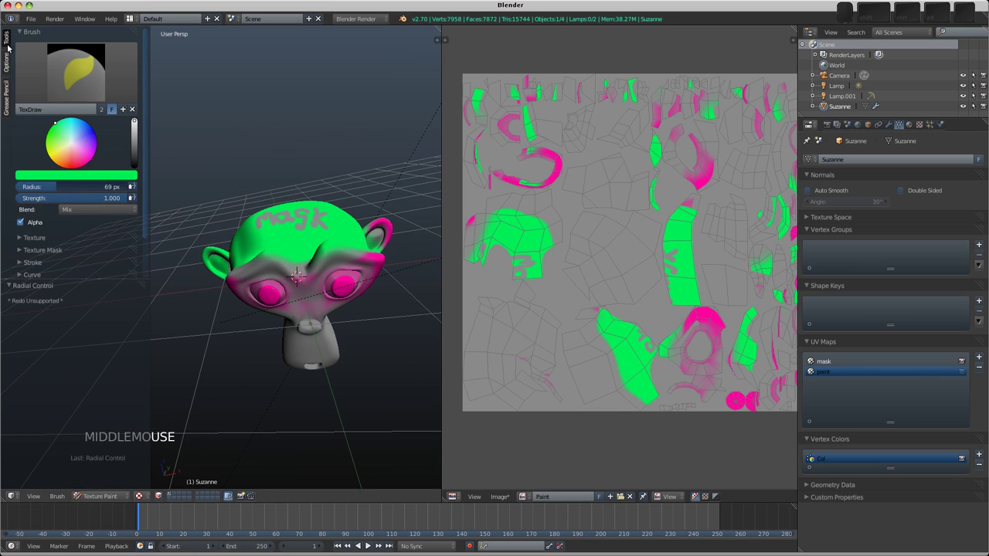
{"action": "left_click", "coordinate": [6, 69]}
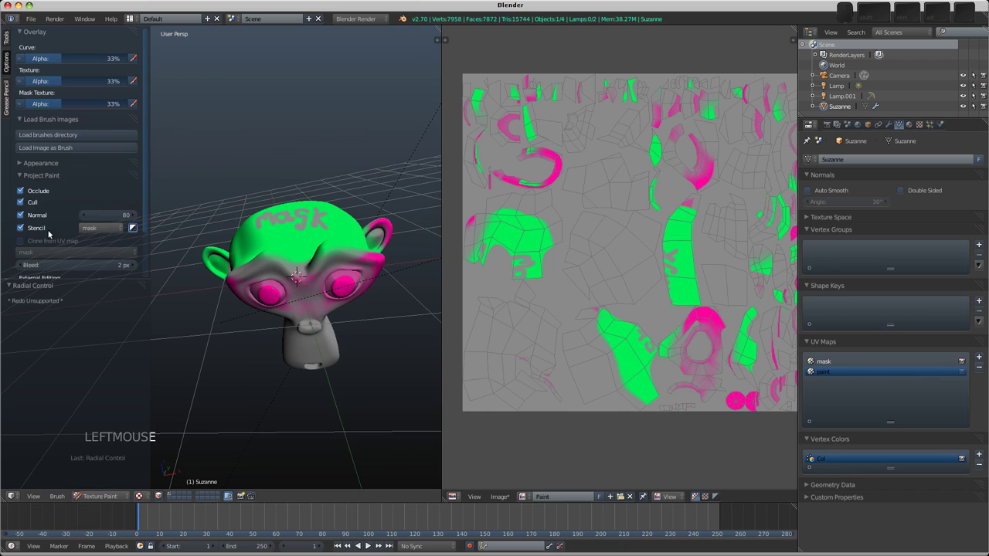
{"action": "left_click", "coordinate": [99, 228]}
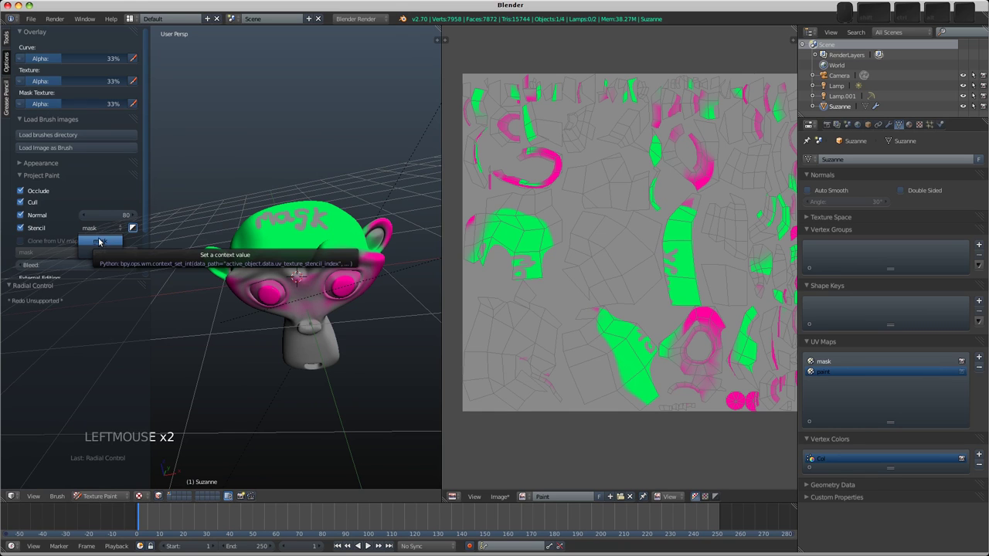
{"action": "mouse_move", "coordinate": [306, 329]}
{"action": "middle_mouse_down"}
{"action": "mouse_move", "coordinate": [245, 312]}
{"action": "mouse_move", "coordinate": [305, 312]}
{"action": "middle_mouse_up"}
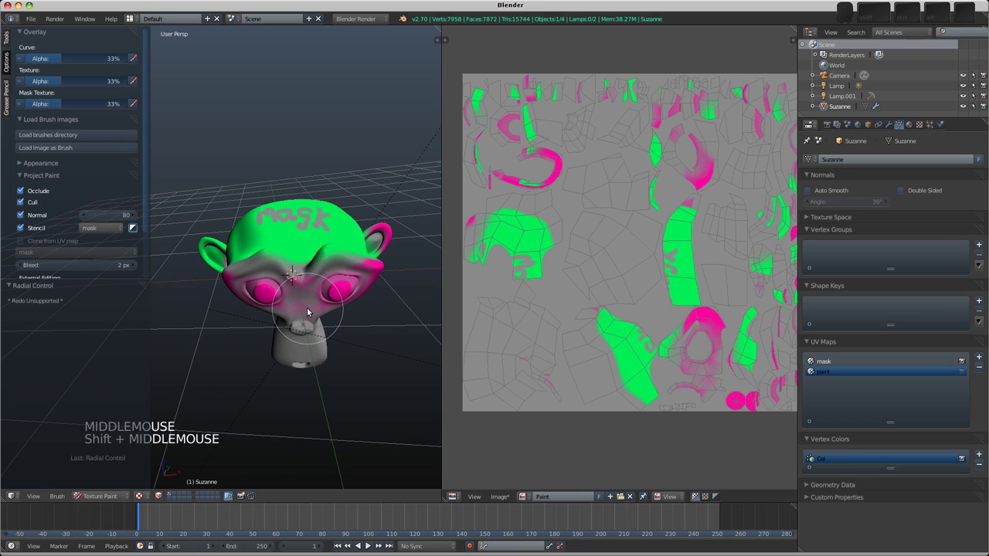